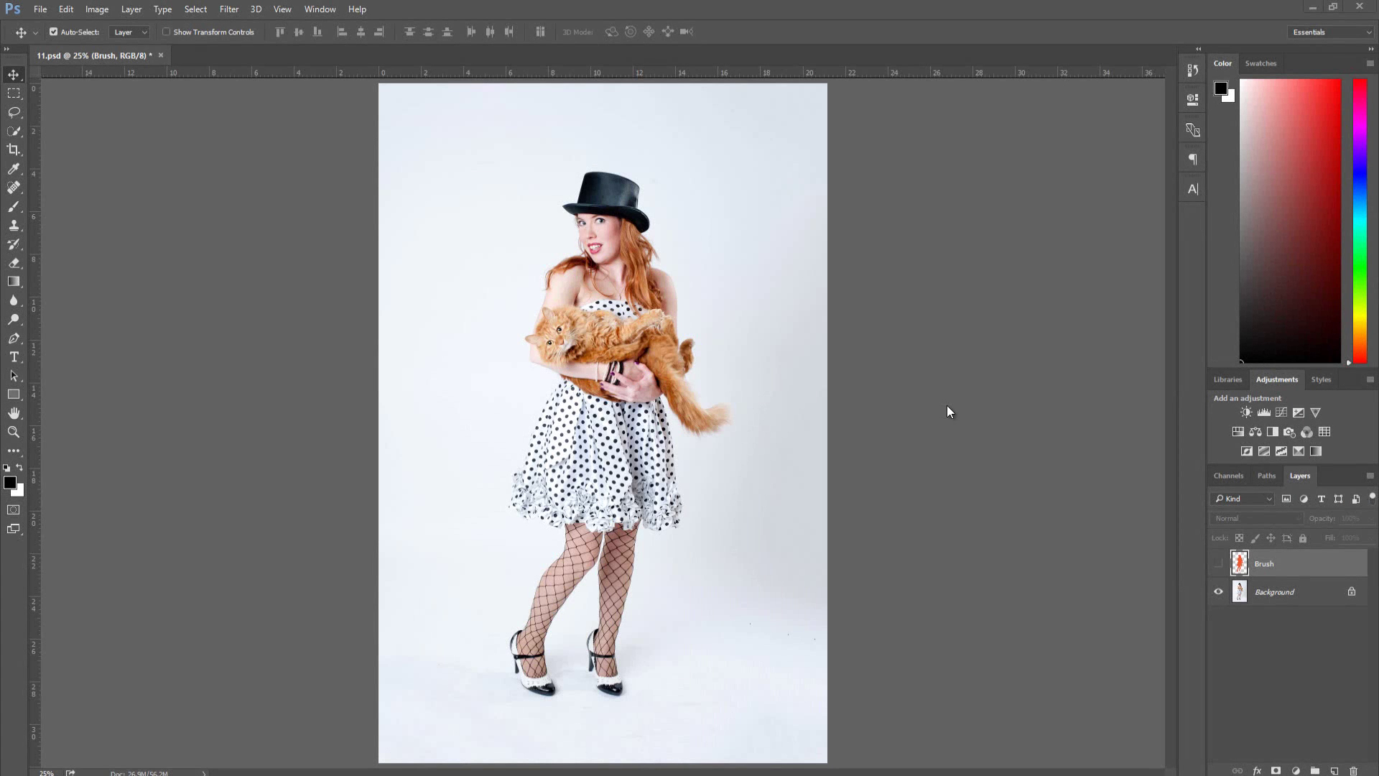
# Hide the Brush layer, convert the Background to Layer 0, then turn it back into a Background.
pyautogui.click(1222, 564)
pyautogui.click(1278, 597)
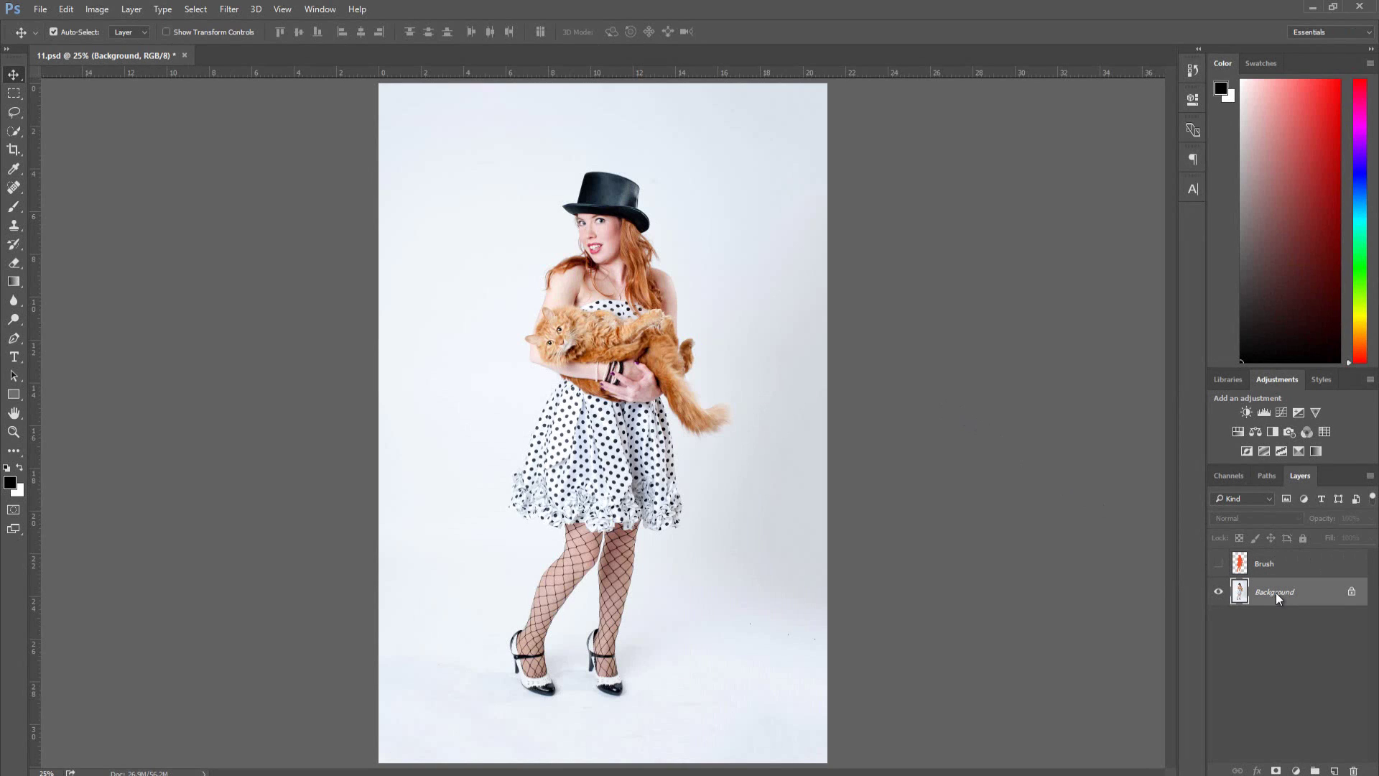
pyautogui.rightClick(1276, 592)
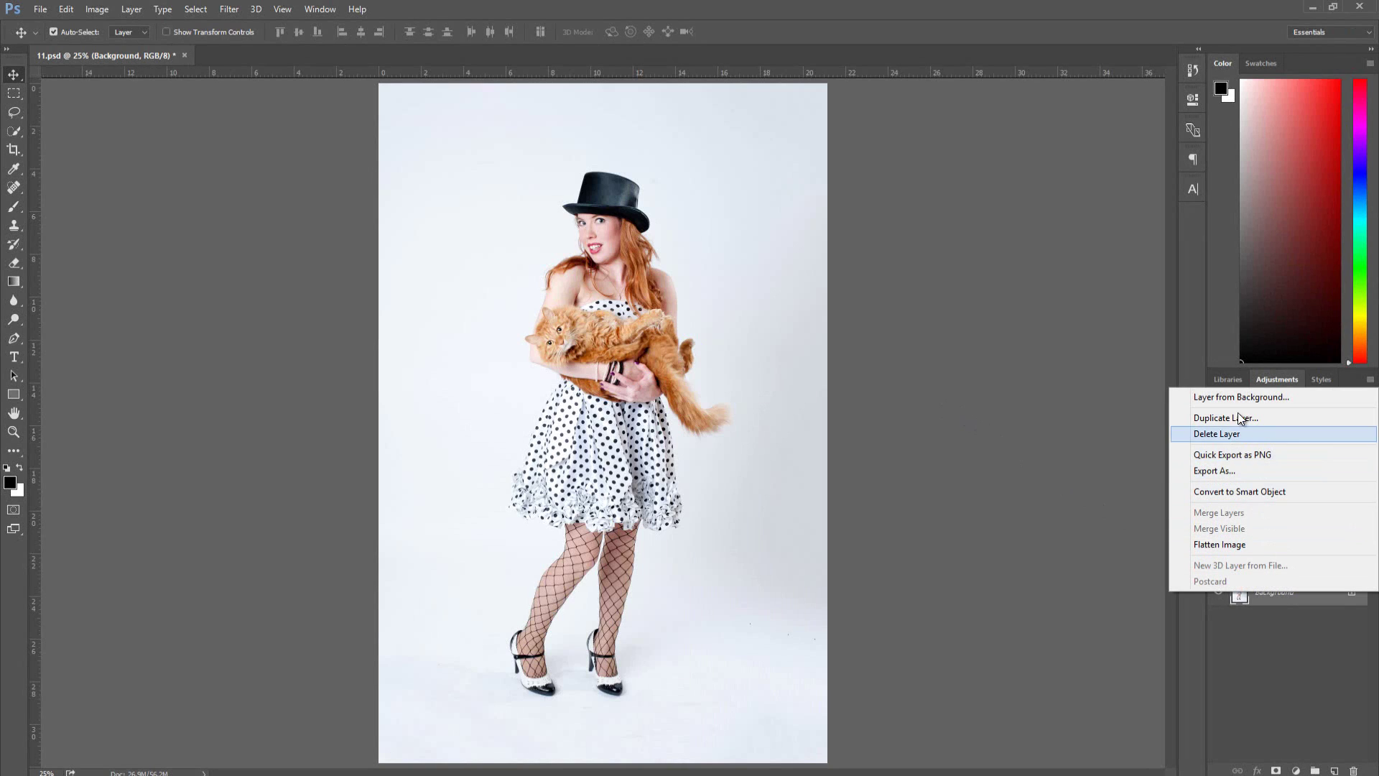
pyautogui.click(1235, 399)
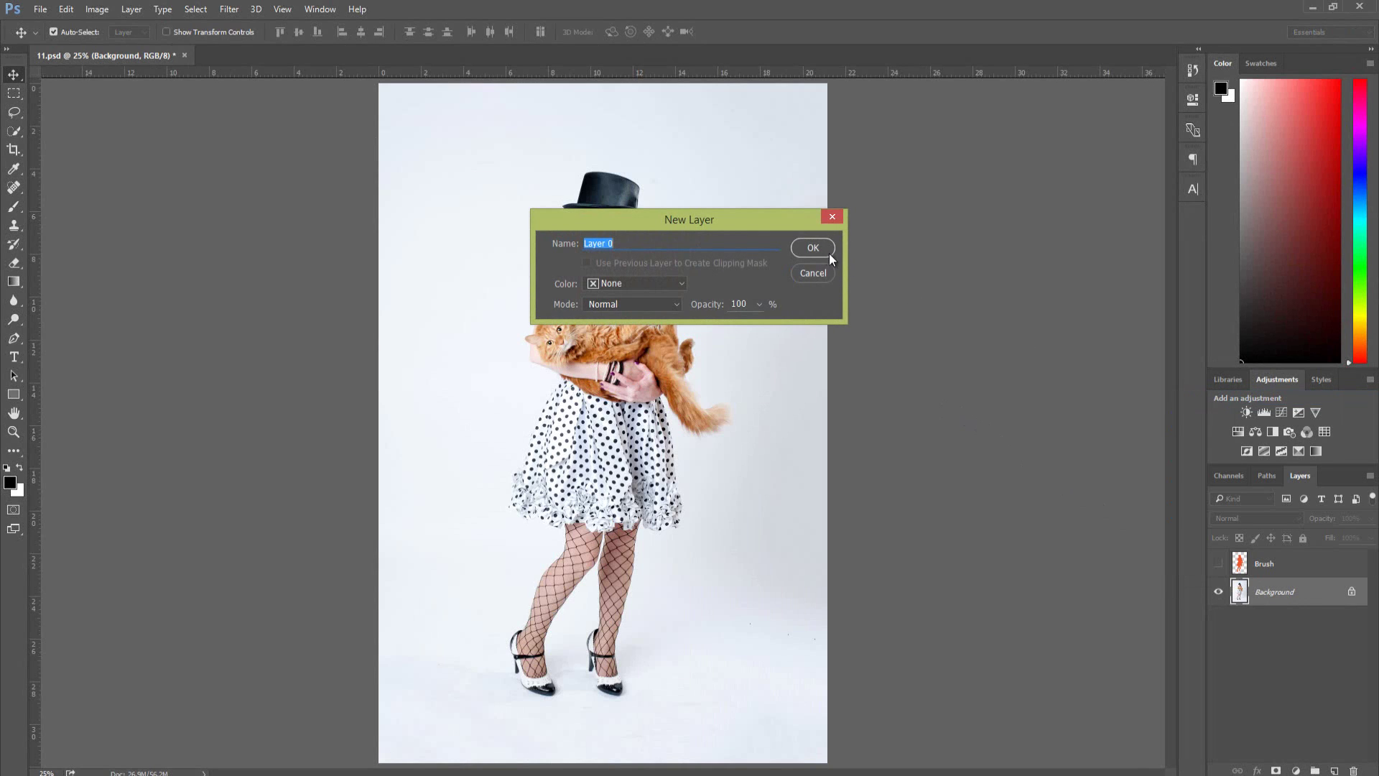
pyautogui.click(829, 252)
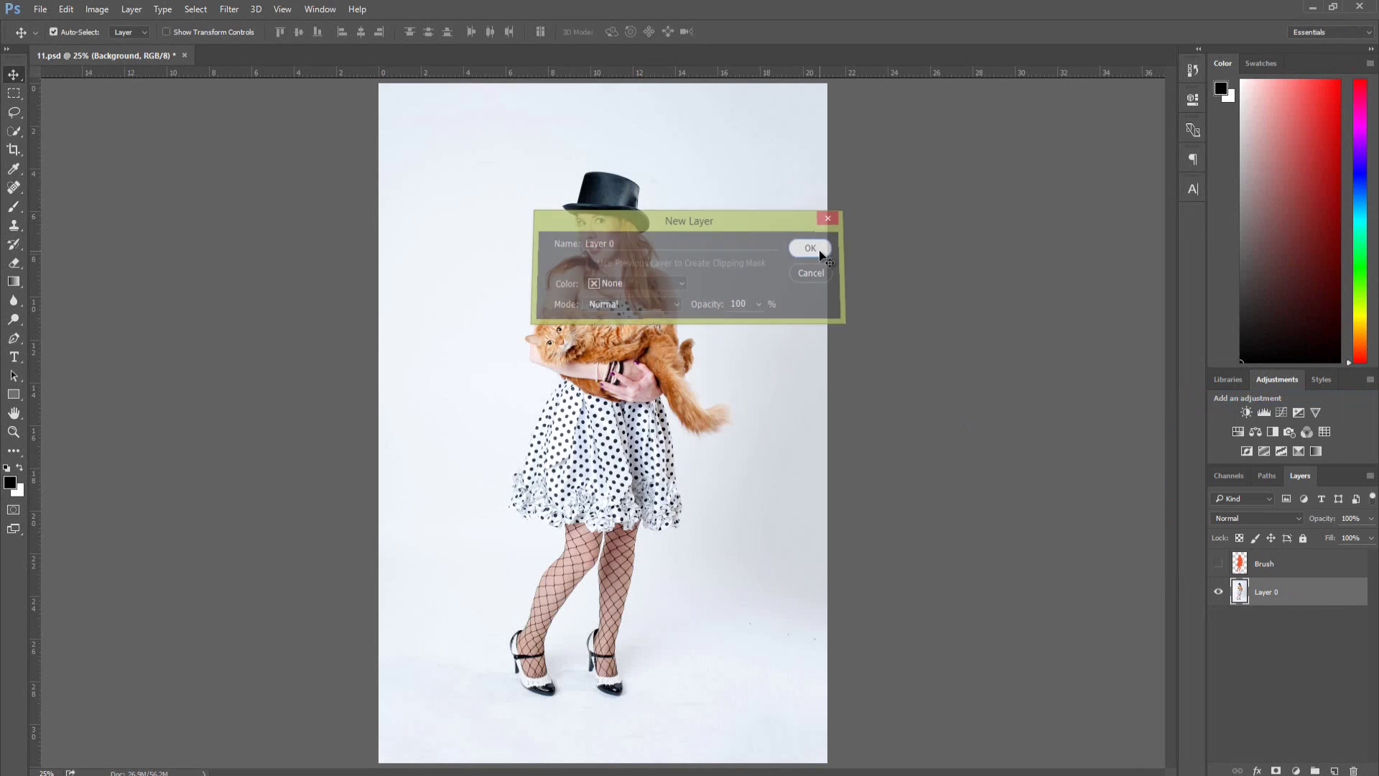
pyautogui.click(97, 9)
pyautogui.moveTo(172, 24)
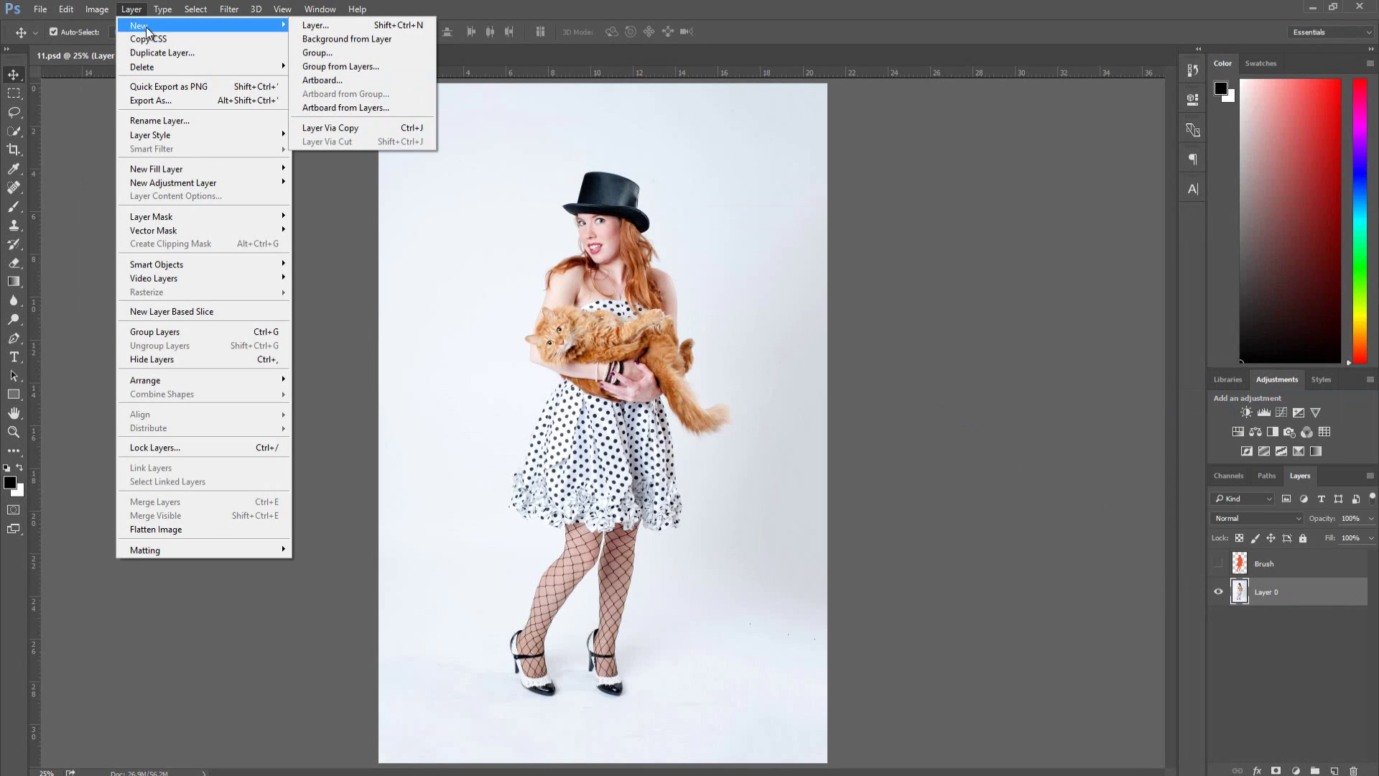
pyautogui.click(326, 39)
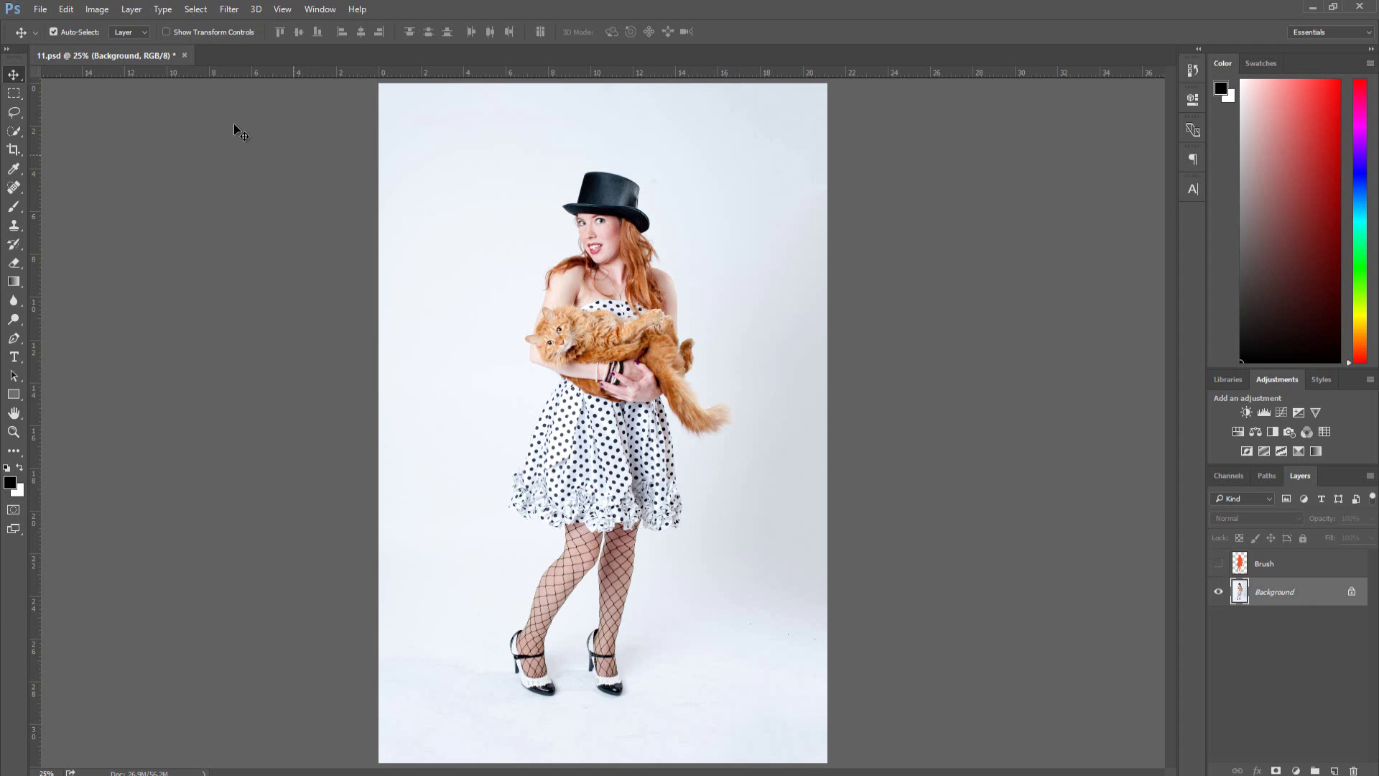
# Confirm the image mode is RGB Color at 8 Bits/Channel, then bring up the Edit menu.
pyautogui.click(97, 10)
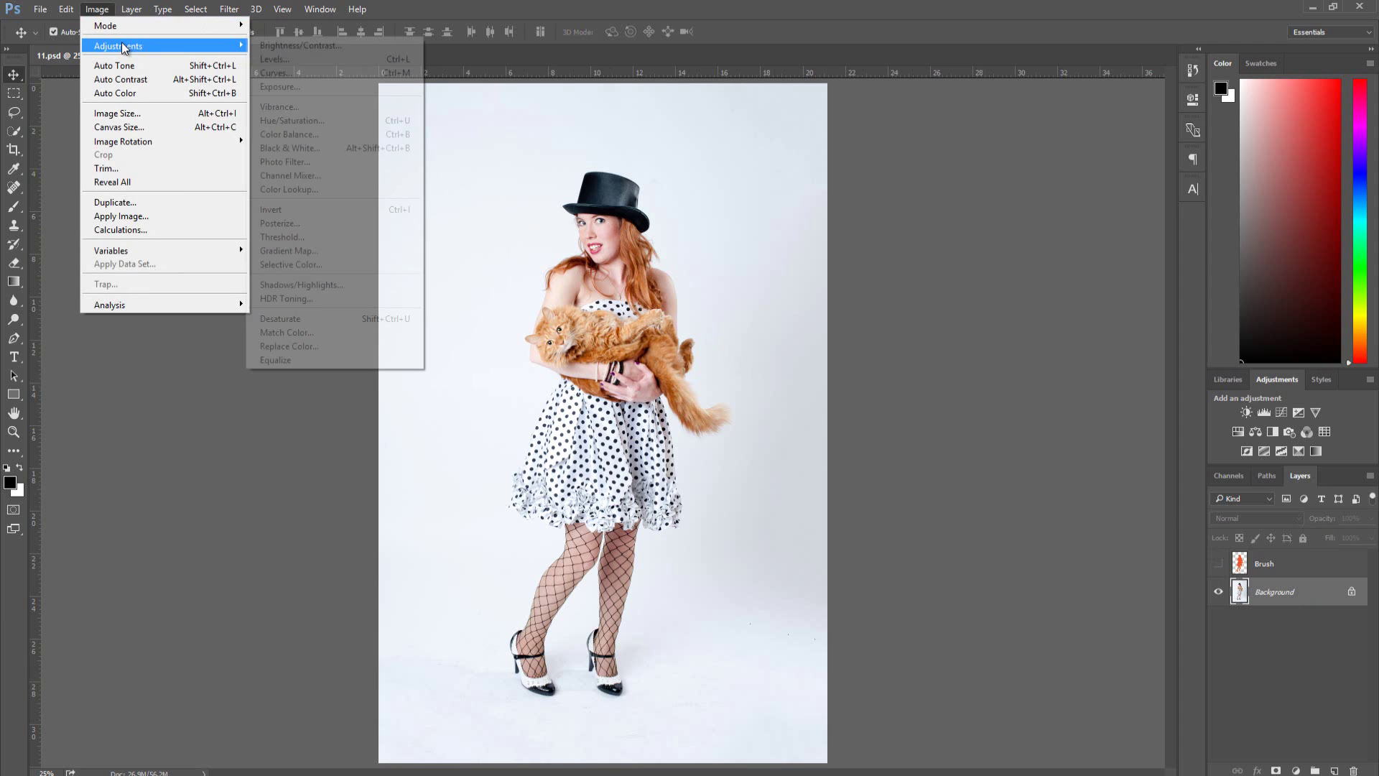
pyautogui.moveTo(161, 24)
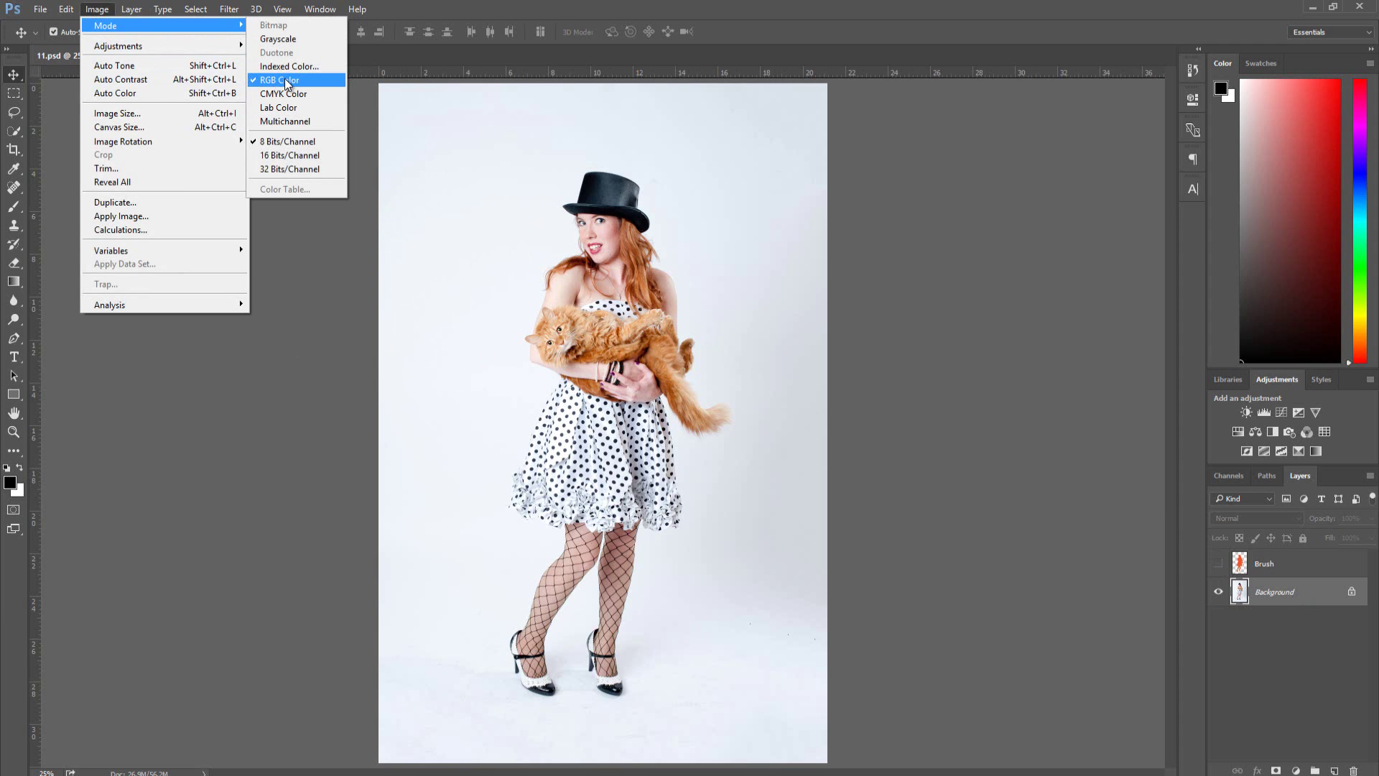
pyautogui.click(395, 32)
pyautogui.click(66, 9)
pyautogui.moveTo(80, 434)
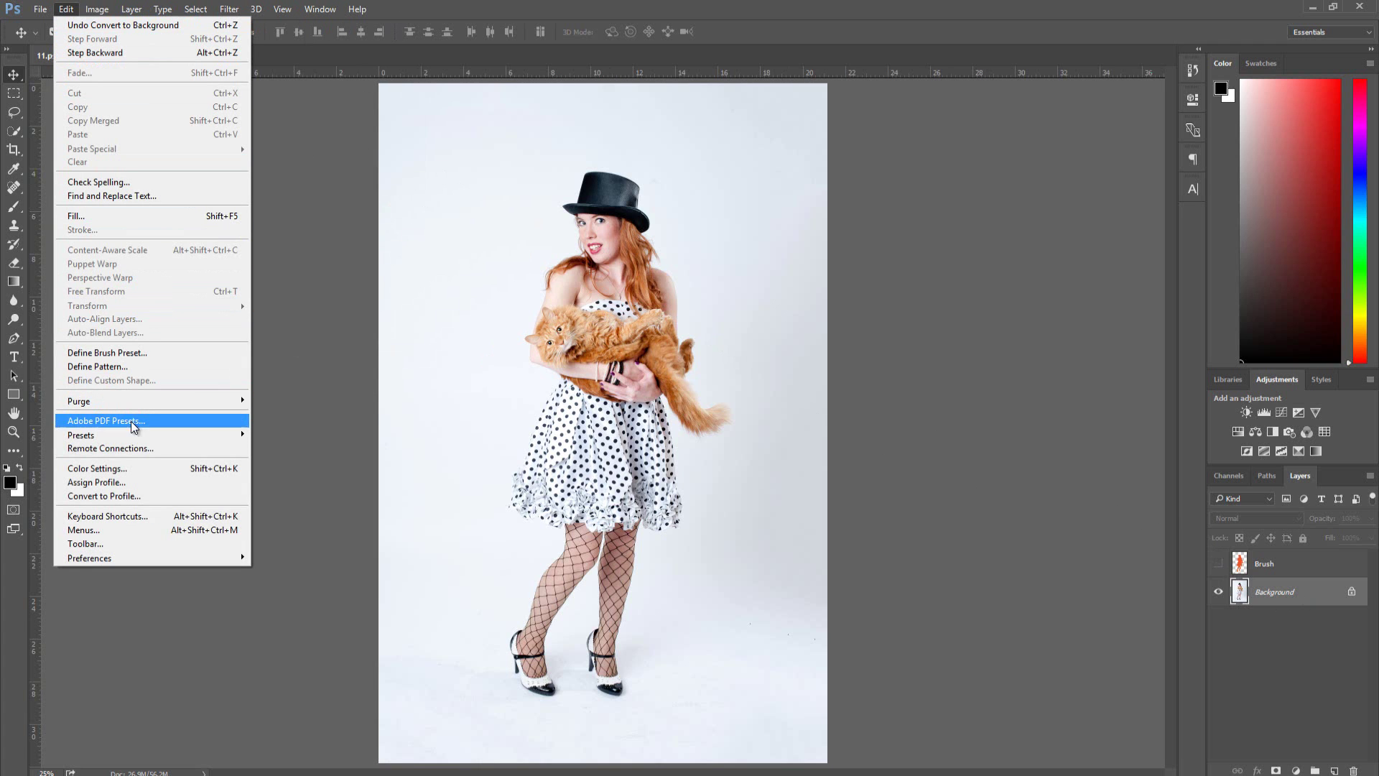
# Load the Thread Brushes.abr brush set in the Preset Manager.
pyautogui.click(296, 436)
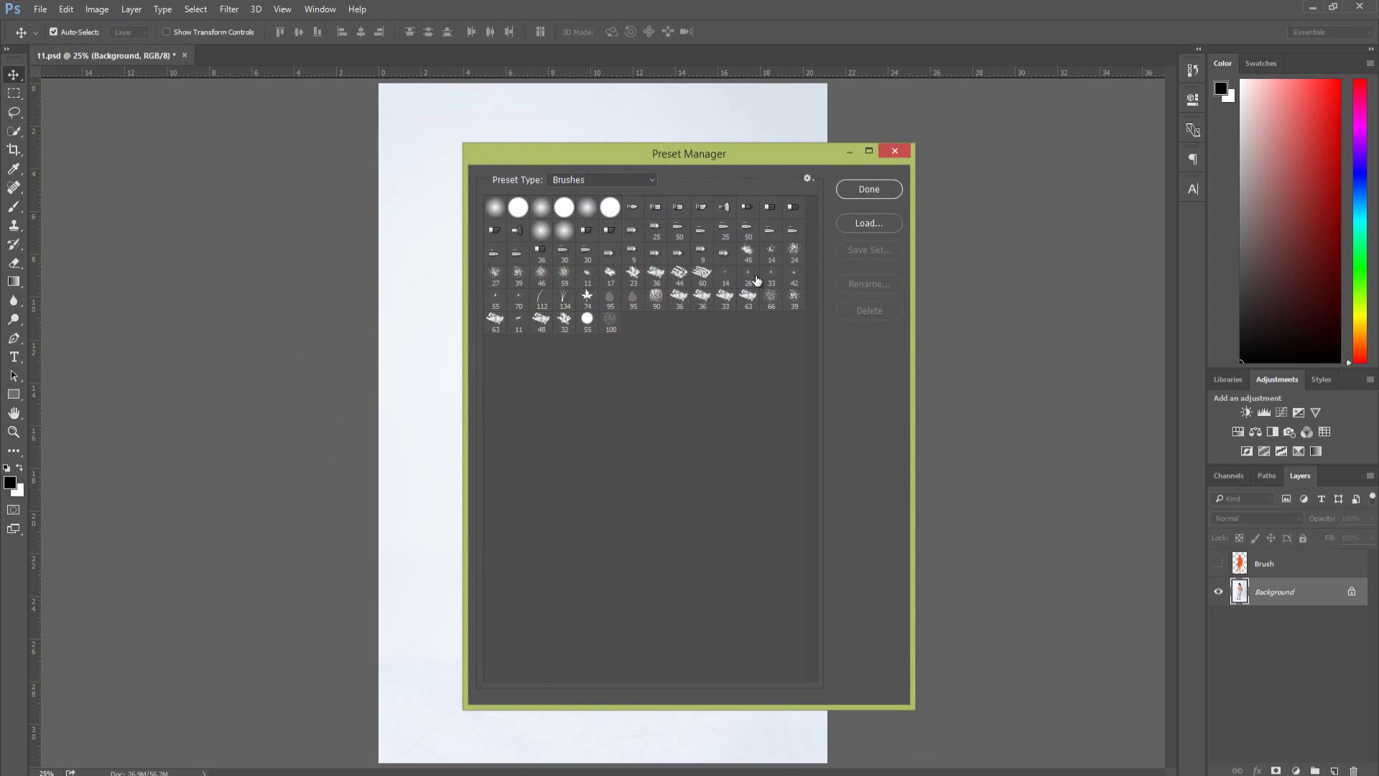
pyautogui.click(847, 226)
pyautogui.click(642, 286)
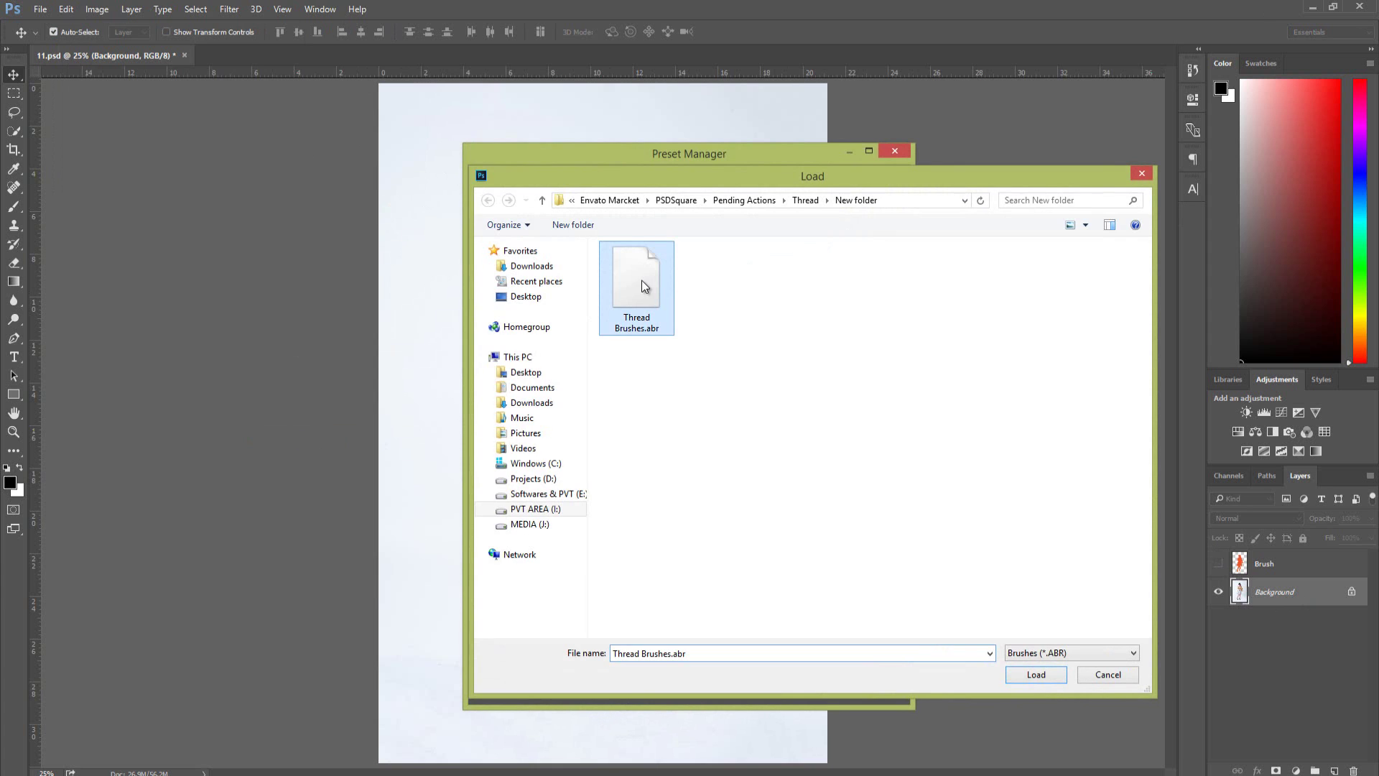
pyautogui.doubleClick(642, 283)
# Switch the preset type to Patterns, load Thread Patterns.pat, and close the Preset Manager.
pyautogui.click(578, 178)
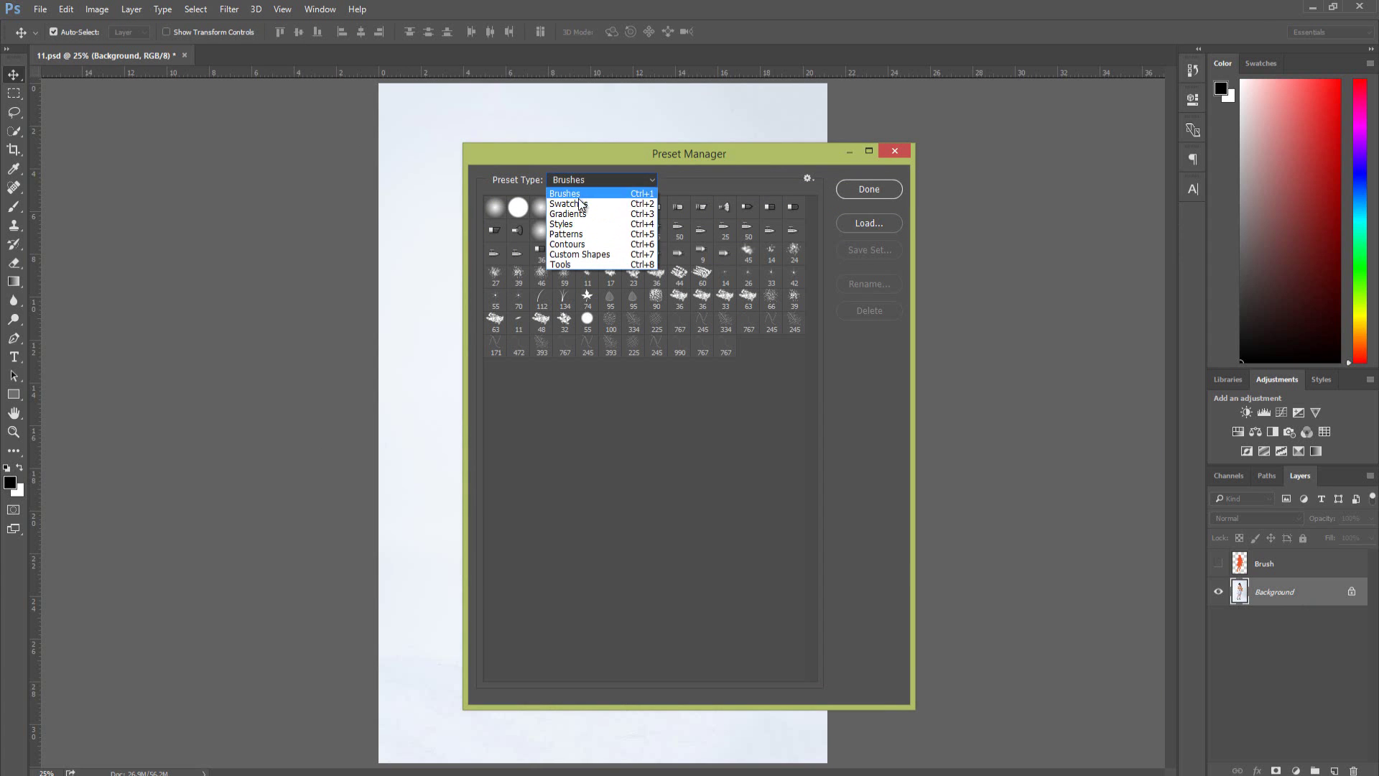
pyautogui.click(584, 232)
pyautogui.click(848, 222)
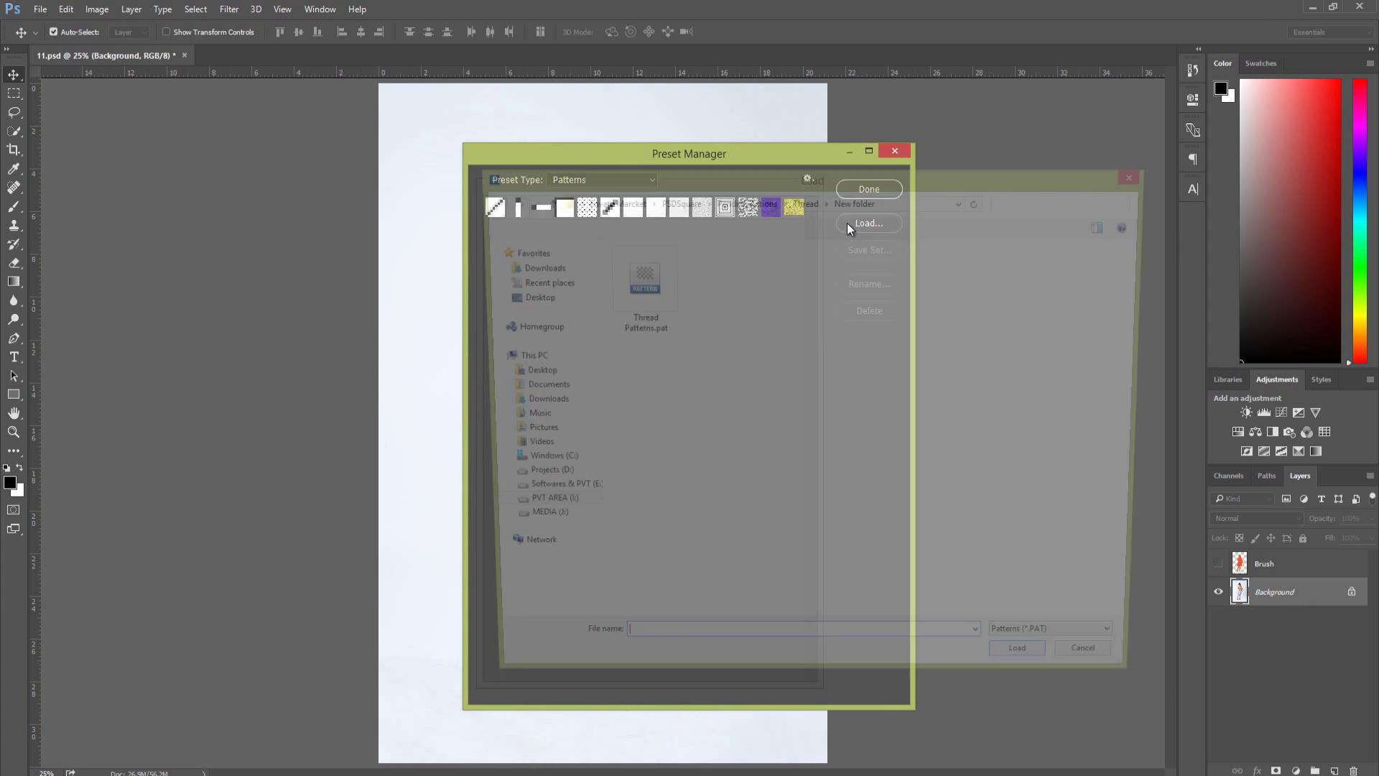
pyautogui.doubleClick(641, 282)
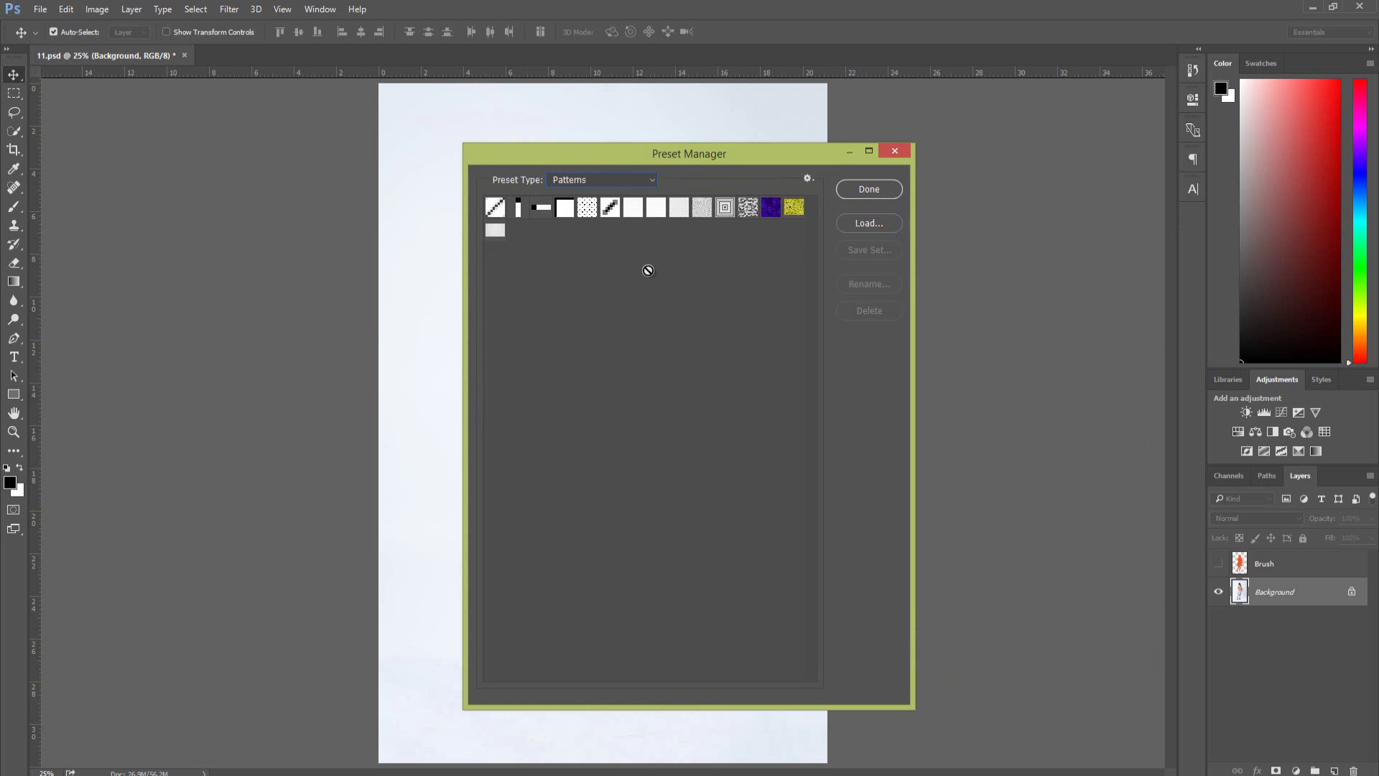
pyautogui.click(867, 191)
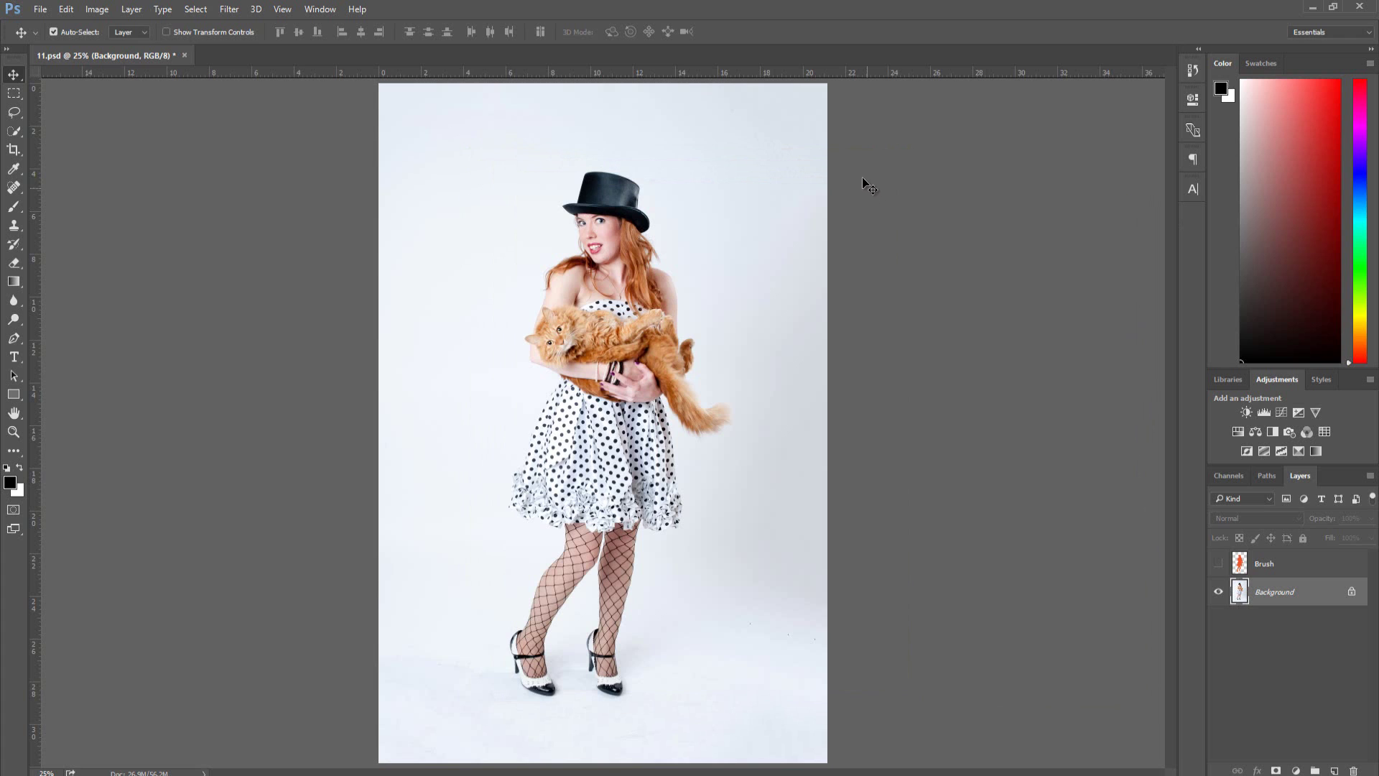
# Show the Actions panel, load the Thread.atn action set, and select its Thread action.
pyautogui.click(315, 10)
pyautogui.click(345, 100)
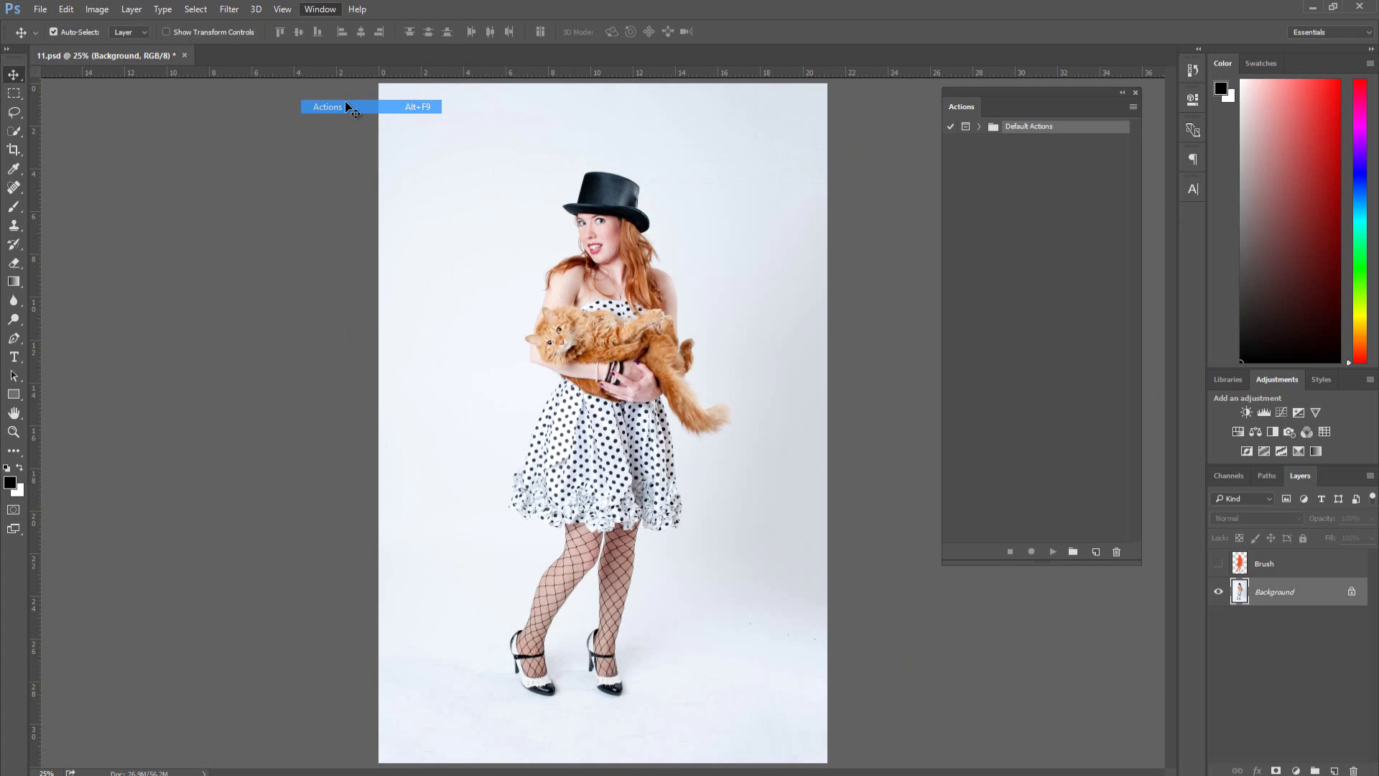
pyautogui.click(1132, 107)
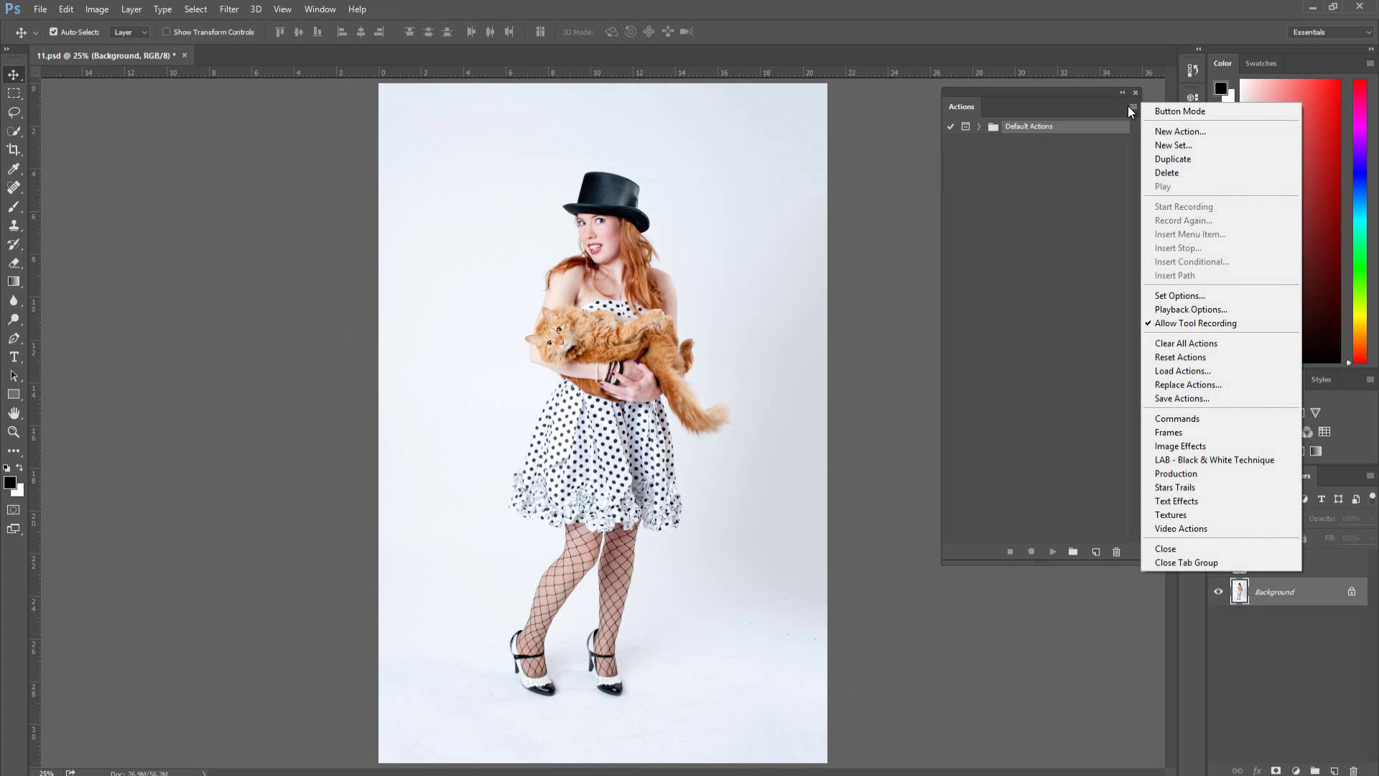
pyautogui.click(1185, 372)
pyautogui.click(136, 107)
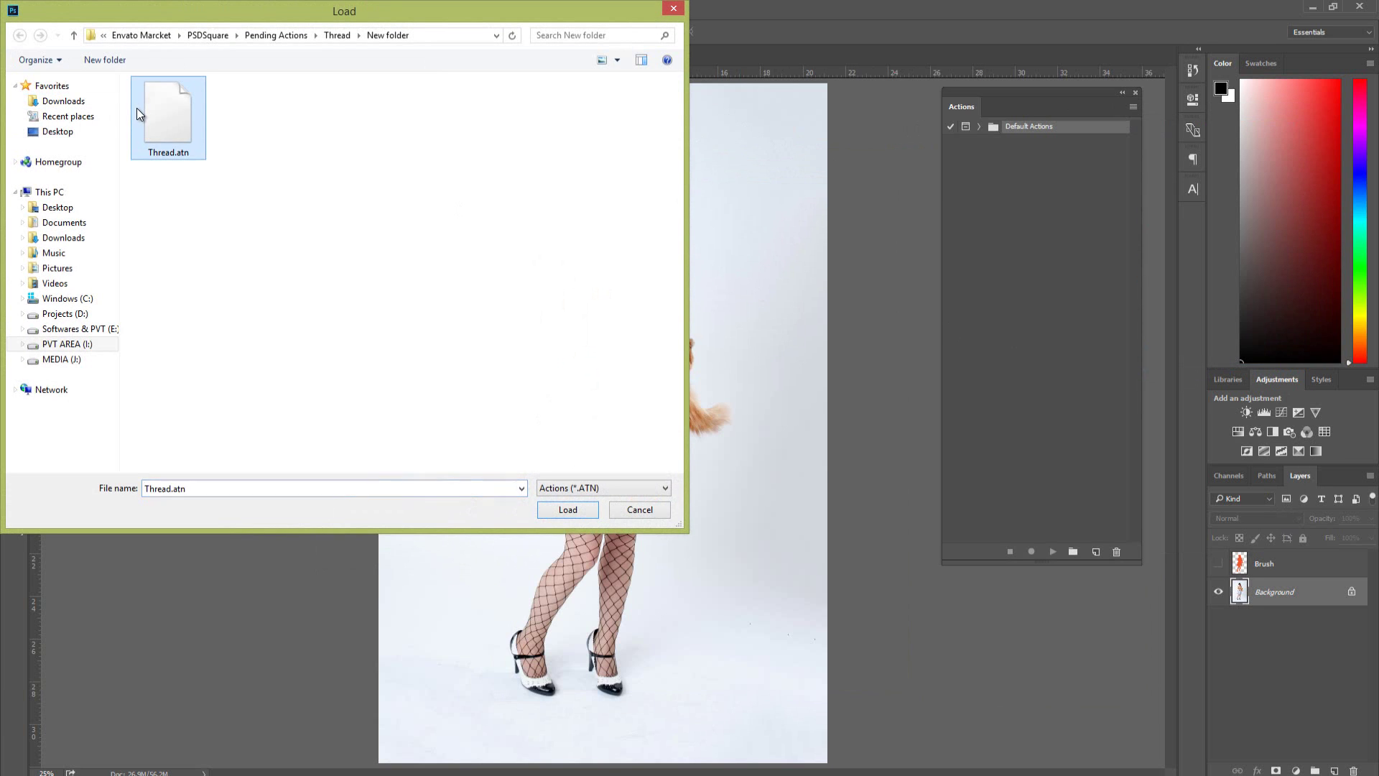
pyautogui.doubleClick(137, 109)
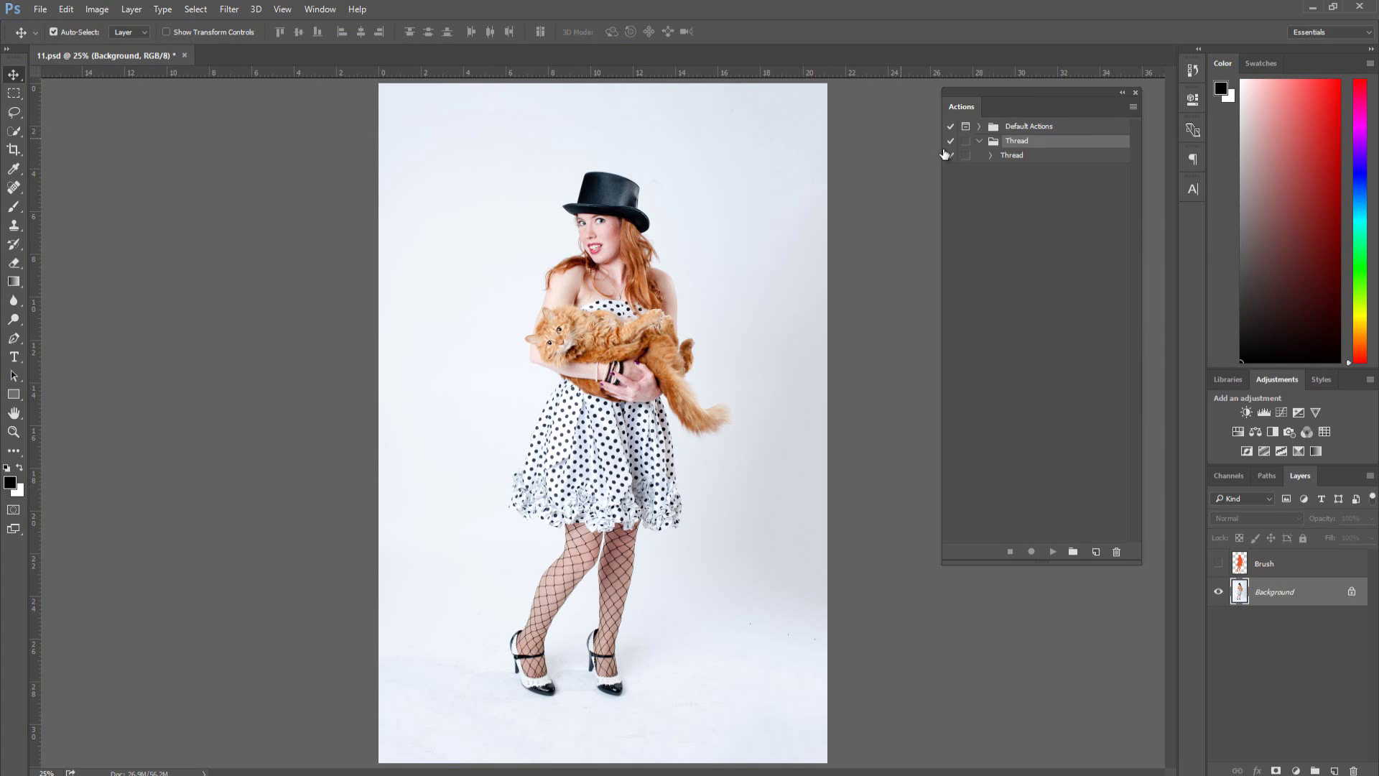
pyautogui.click(1021, 155)
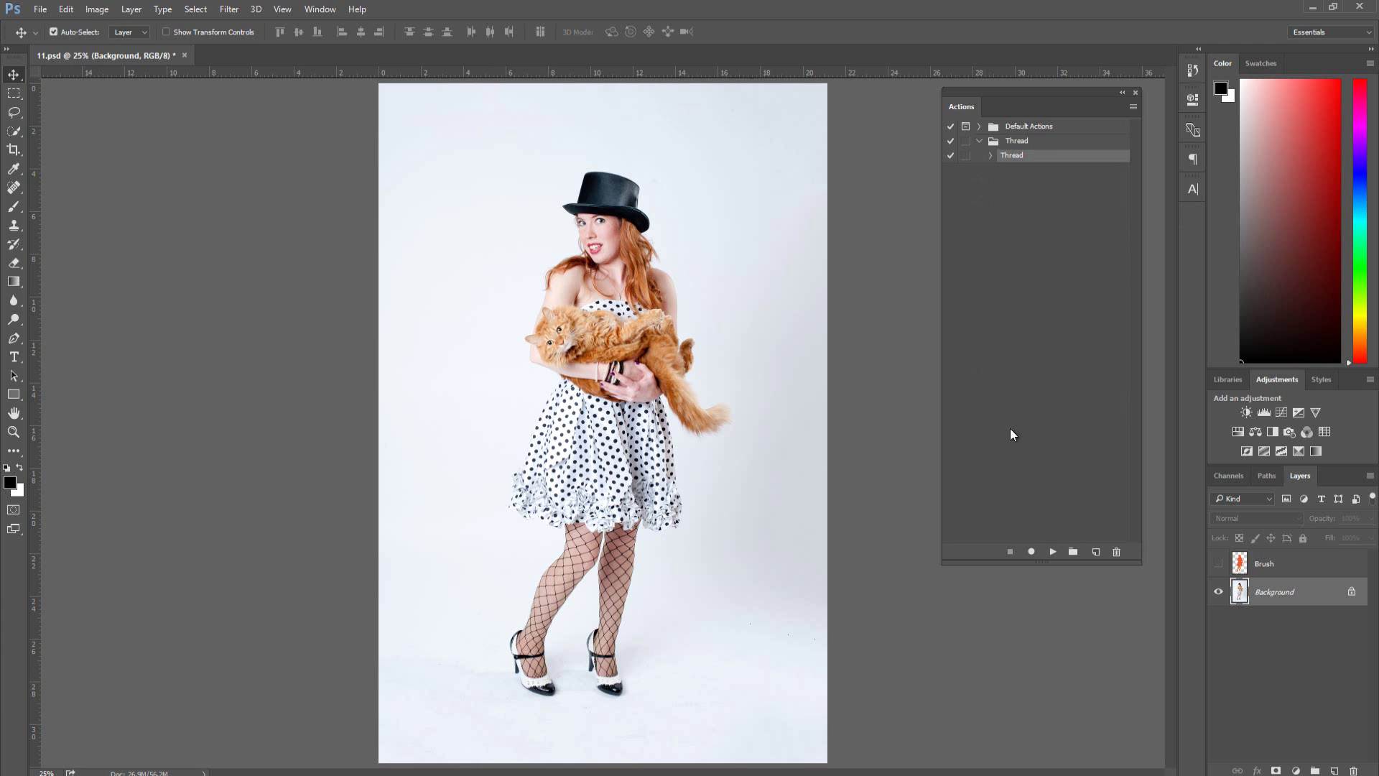
# Toggle the Brush layer's orange silhouette on and off to compare it with the photo.
pyautogui.click(1218, 564)
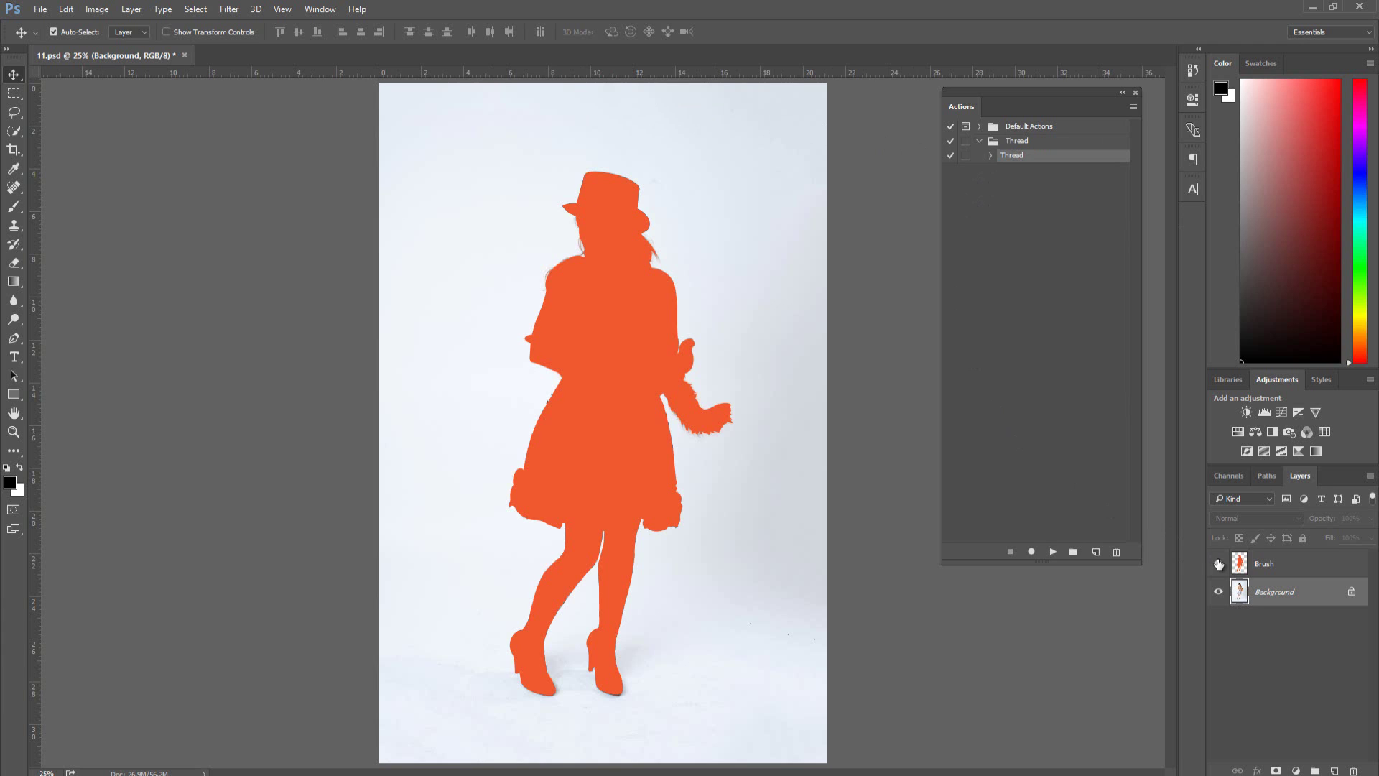
pyautogui.click(1218, 564)
pyautogui.click(1219, 564)
pyautogui.scroll(3, 610, 284)
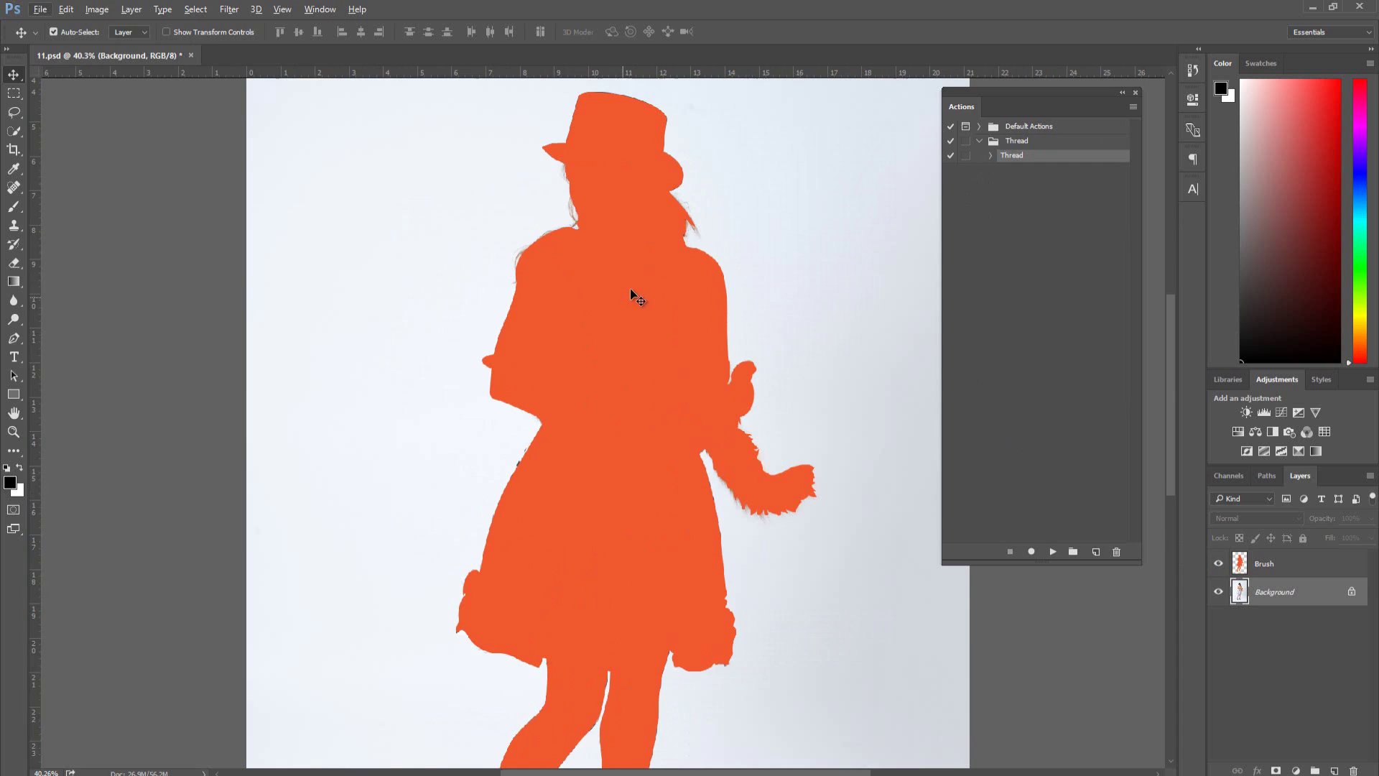
pyautogui.click(1220, 564)
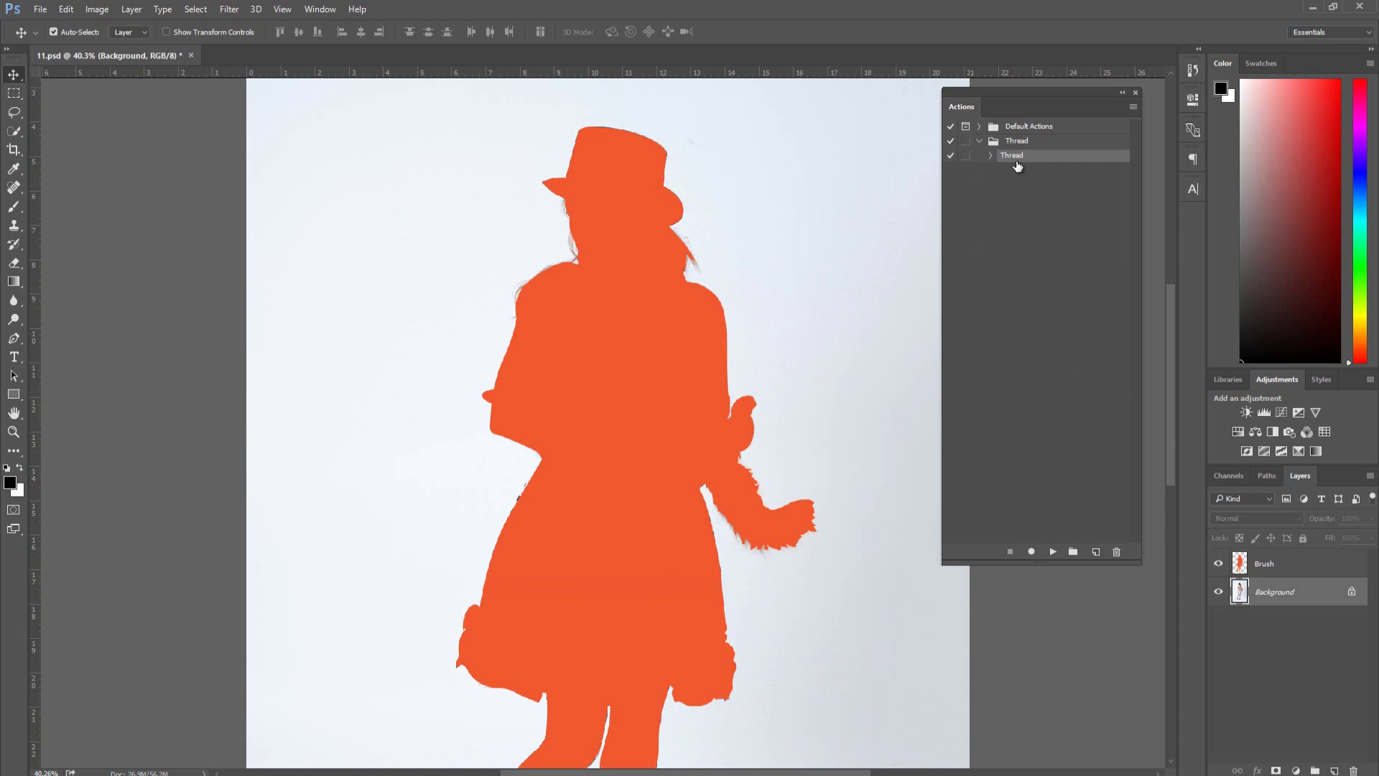
# Play the Thread action on the painted area and scroll through the resulting layers.
pyautogui.click(1056, 551)
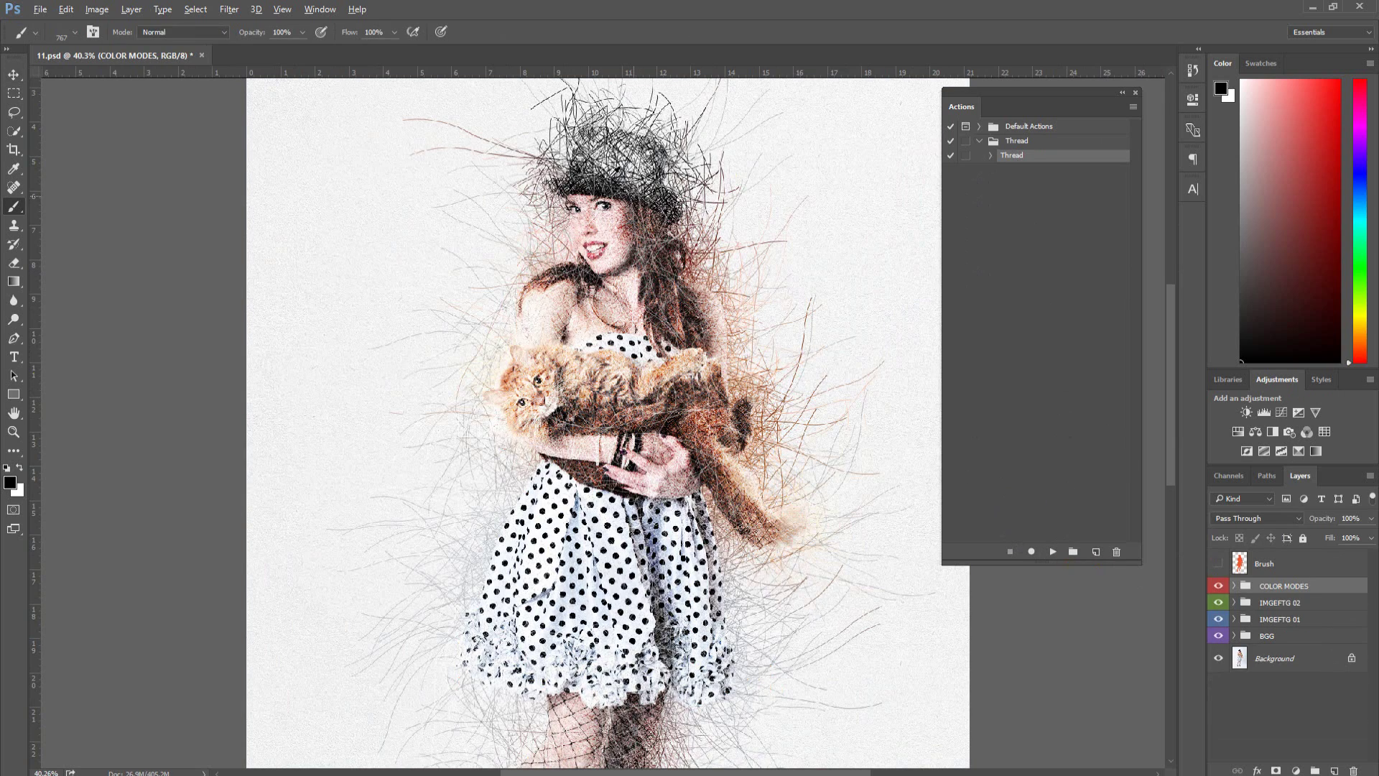
pyautogui.scroll(3, 632, 244)
pyautogui.scroll(2, 651, 249)
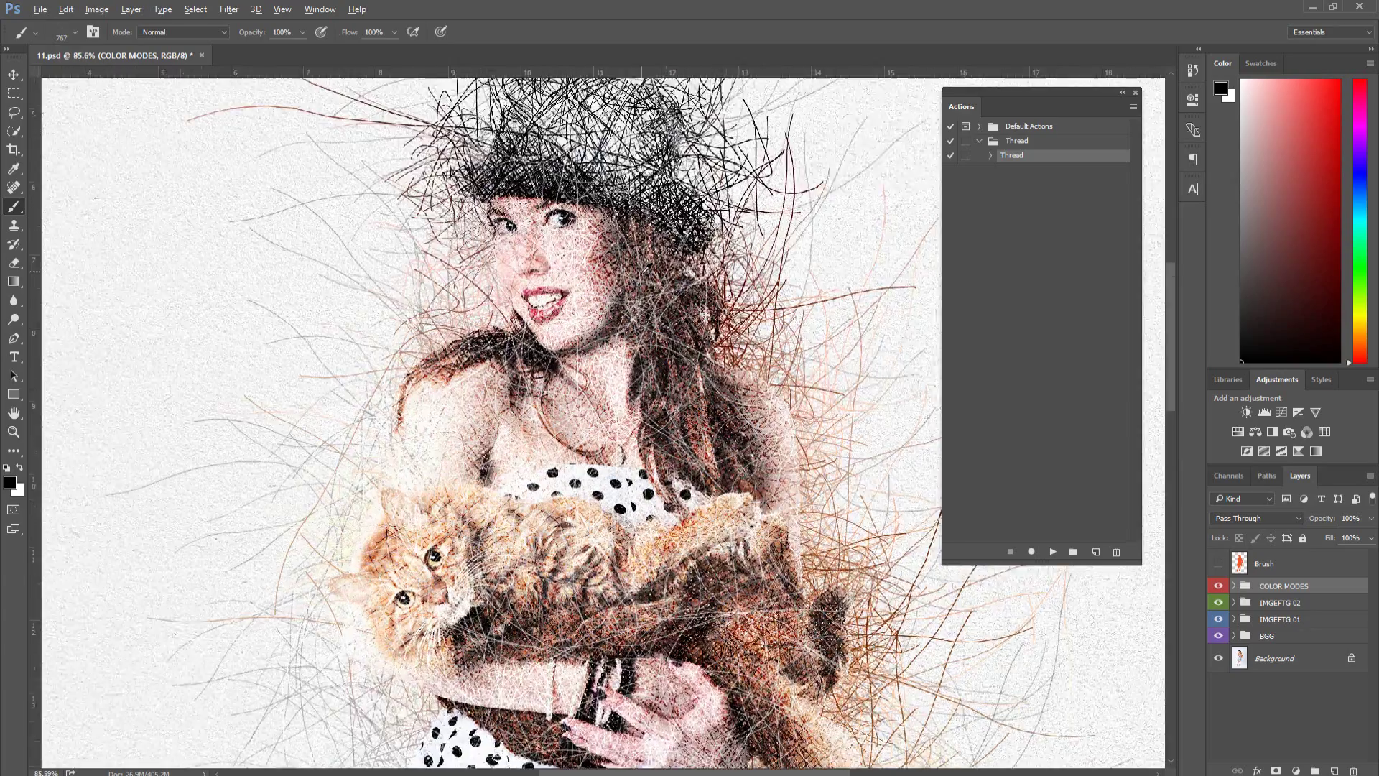
pyautogui.scroll(2, 652, 249)
pyautogui.scroll(2, 652, 249)
pyautogui.scroll(-1, 645, 276)
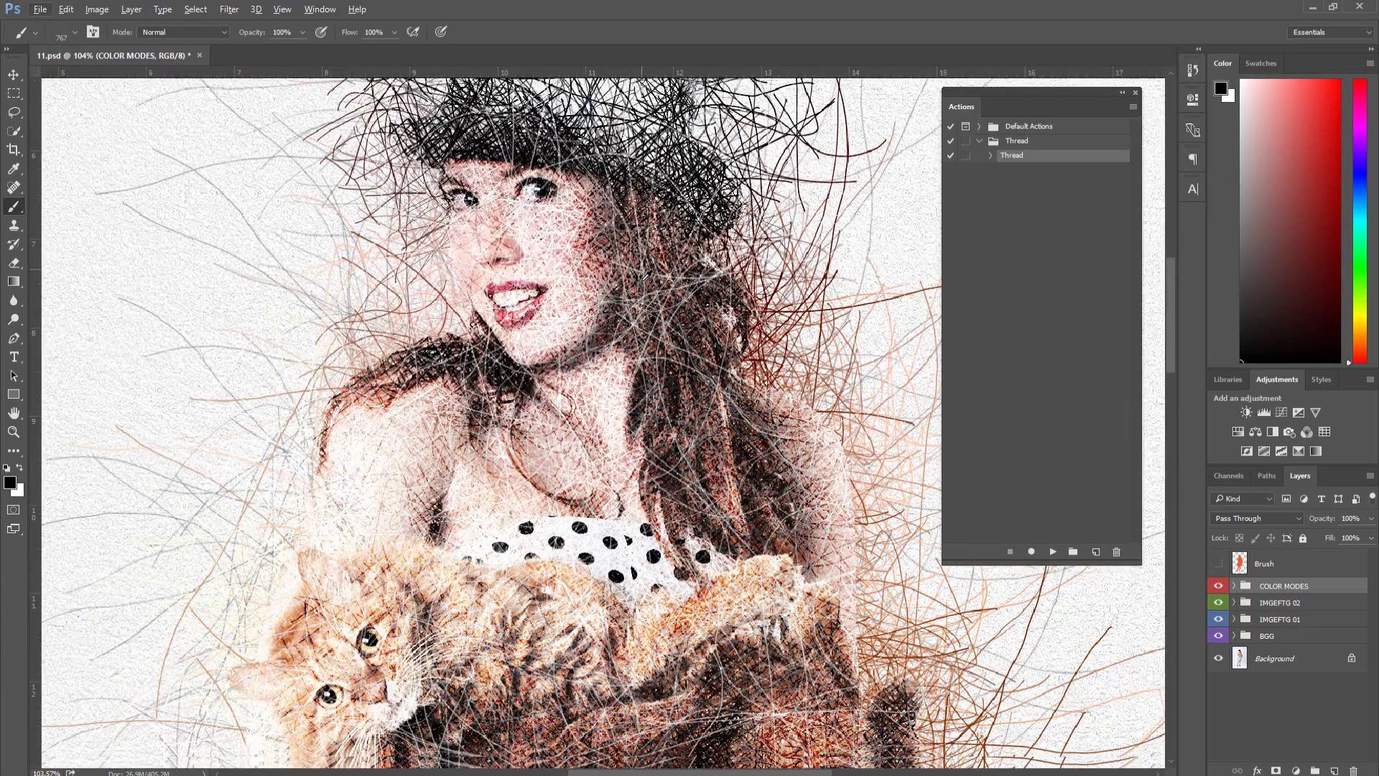
pyautogui.scroll(-1, 645, 277)
pyautogui.scroll(-1, 644, 279)
pyautogui.scroll(-1, 643, 281)
pyautogui.scroll(-1, 643, 281)
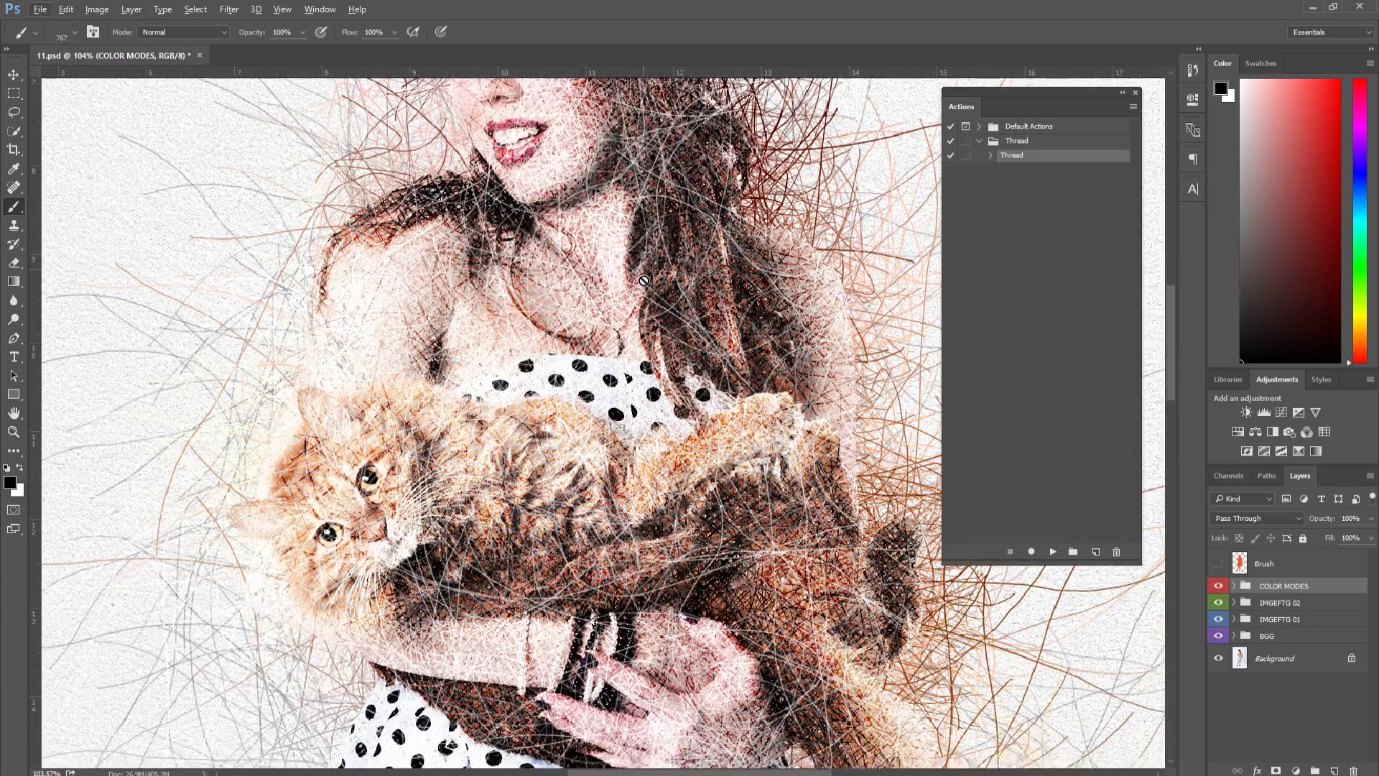
pyautogui.scroll(-3, 644, 281)
pyautogui.scroll(1, 645, 281)
pyautogui.scroll(3, 647, 280)
pyautogui.scroll(-2, 647, 280)
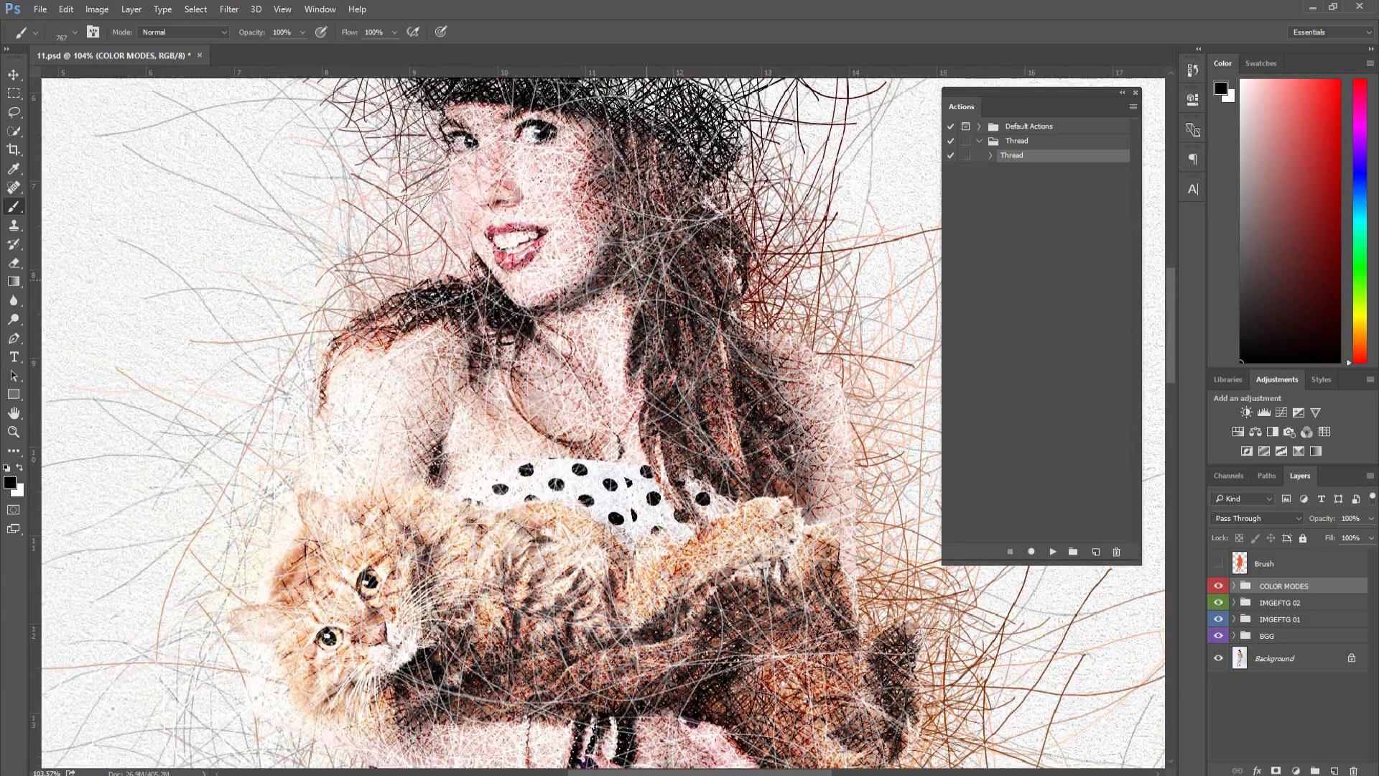
pyautogui.scroll(-2, 646, 280)
pyautogui.scroll(-1, 648, 280)
pyautogui.scroll(-2, 648, 280)
pyautogui.scroll(-2, 648, 280)
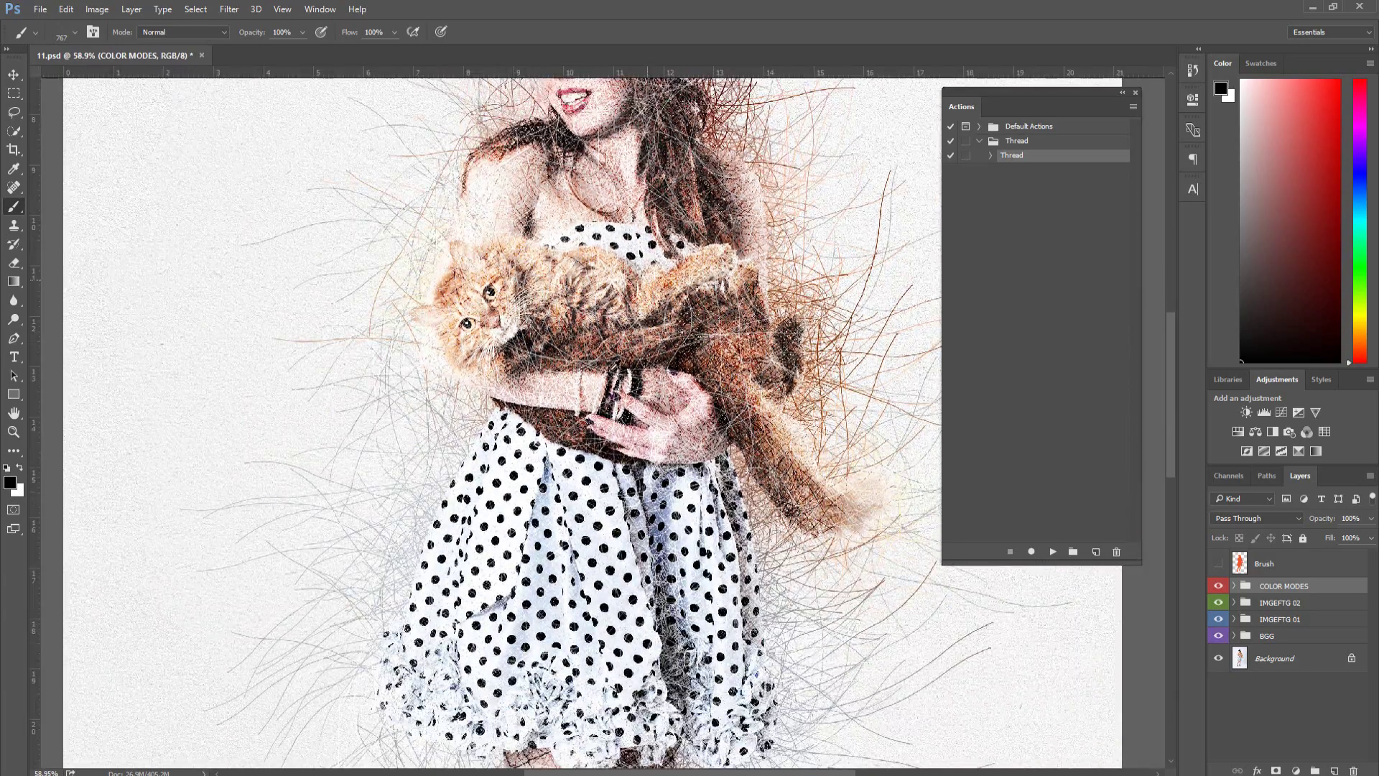
pyautogui.scroll(2, 646, 393)
pyautogui.scroll(2, 648, 394)
pyautogui.scroll(2, 648, 394)
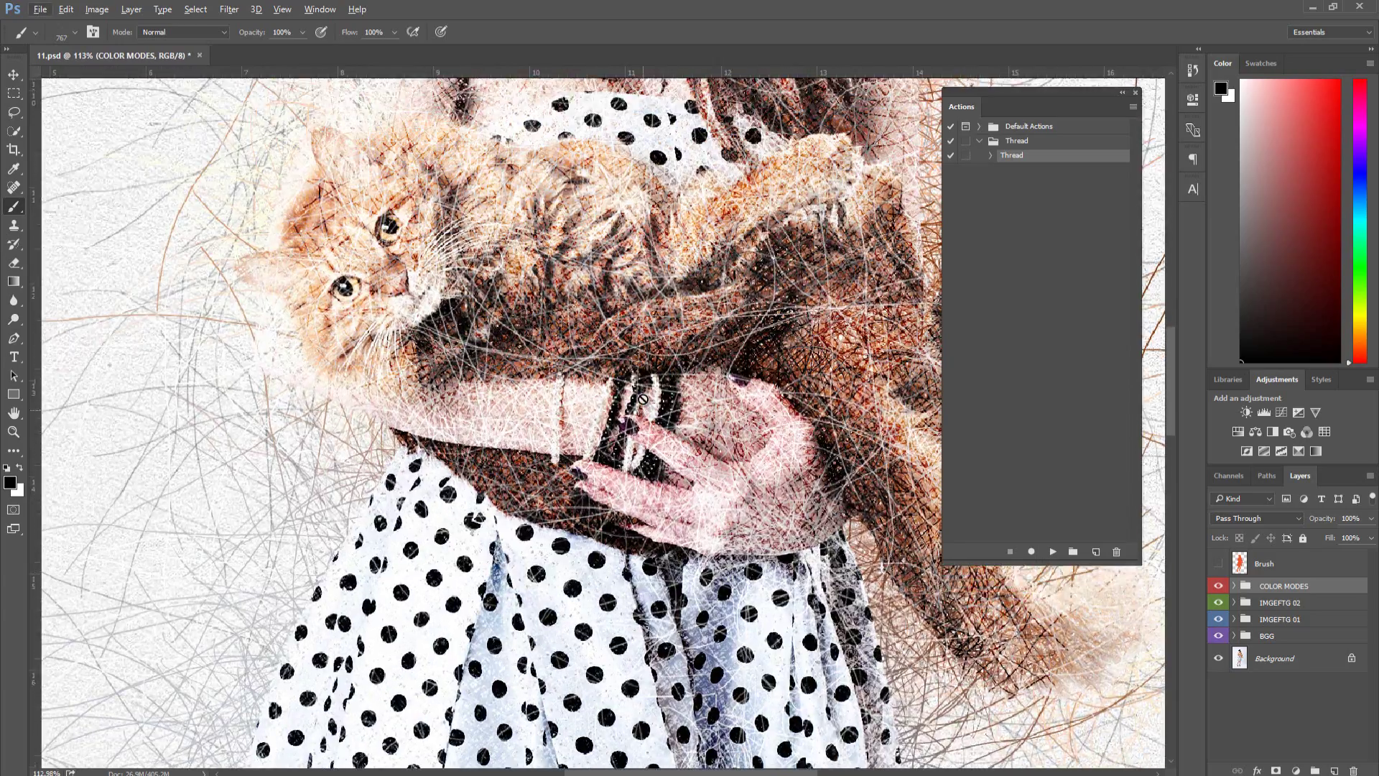
pyautogui.scroll(2, 648, 394)
pyautogui.scroll(1, 648, 393)
pyautogui.scroll(2, 815, 476)
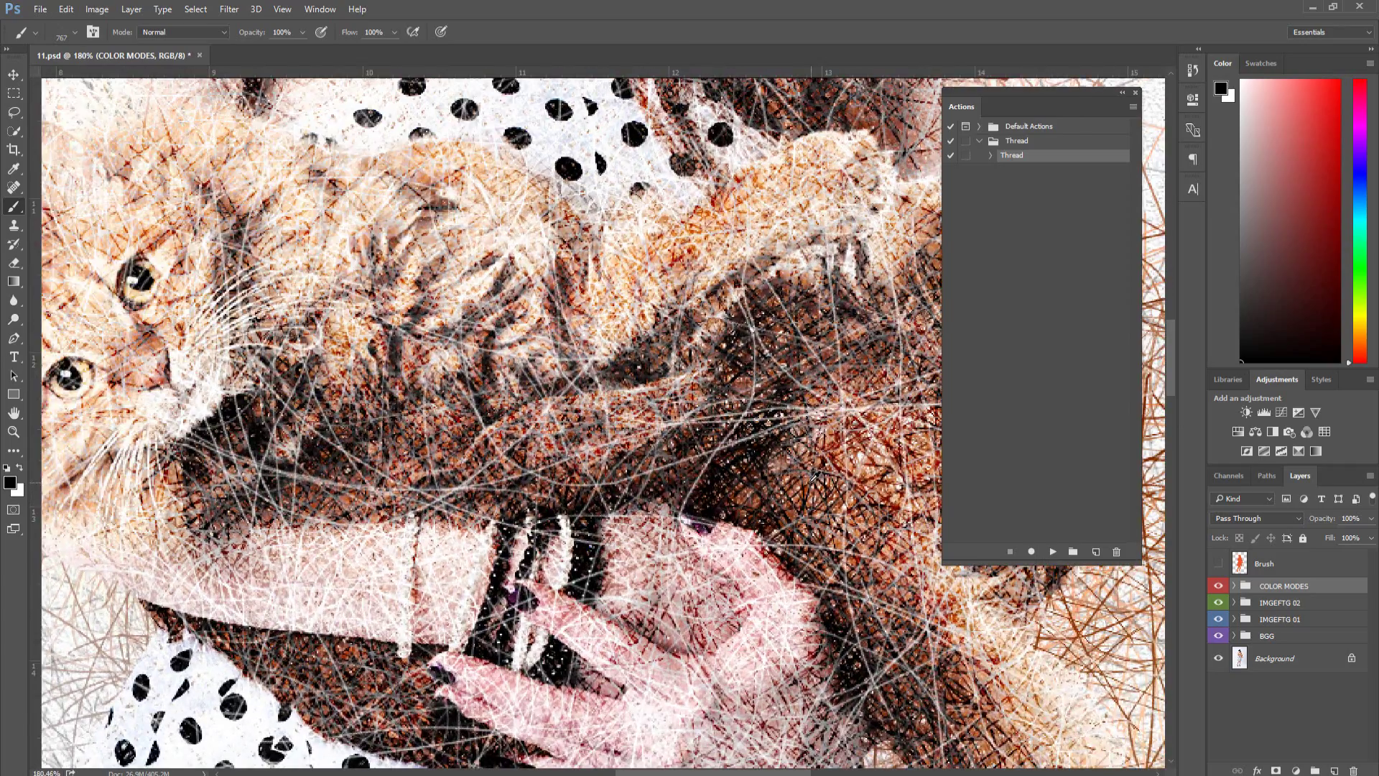
# Scroll to the COLOR MODES group in the Layers panel and expand it.
pyautogui.scroll(-1, 546, 472)
pyautogui.scroll(-1, 529, 467)
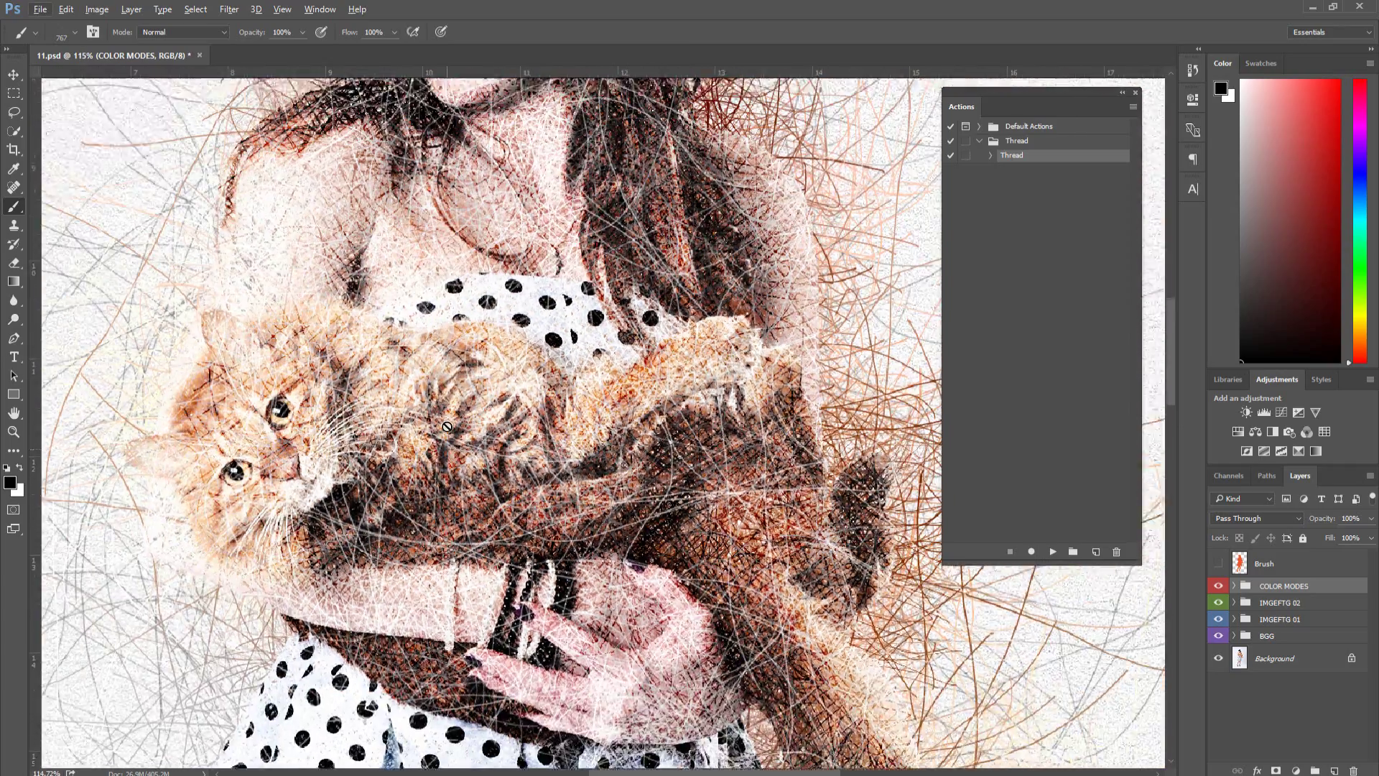
pyautogui.scroll(3, 496, 449)
pyautogui.scroll(2, 466, 435)
pyautogui.scroll(2, 447, 426)
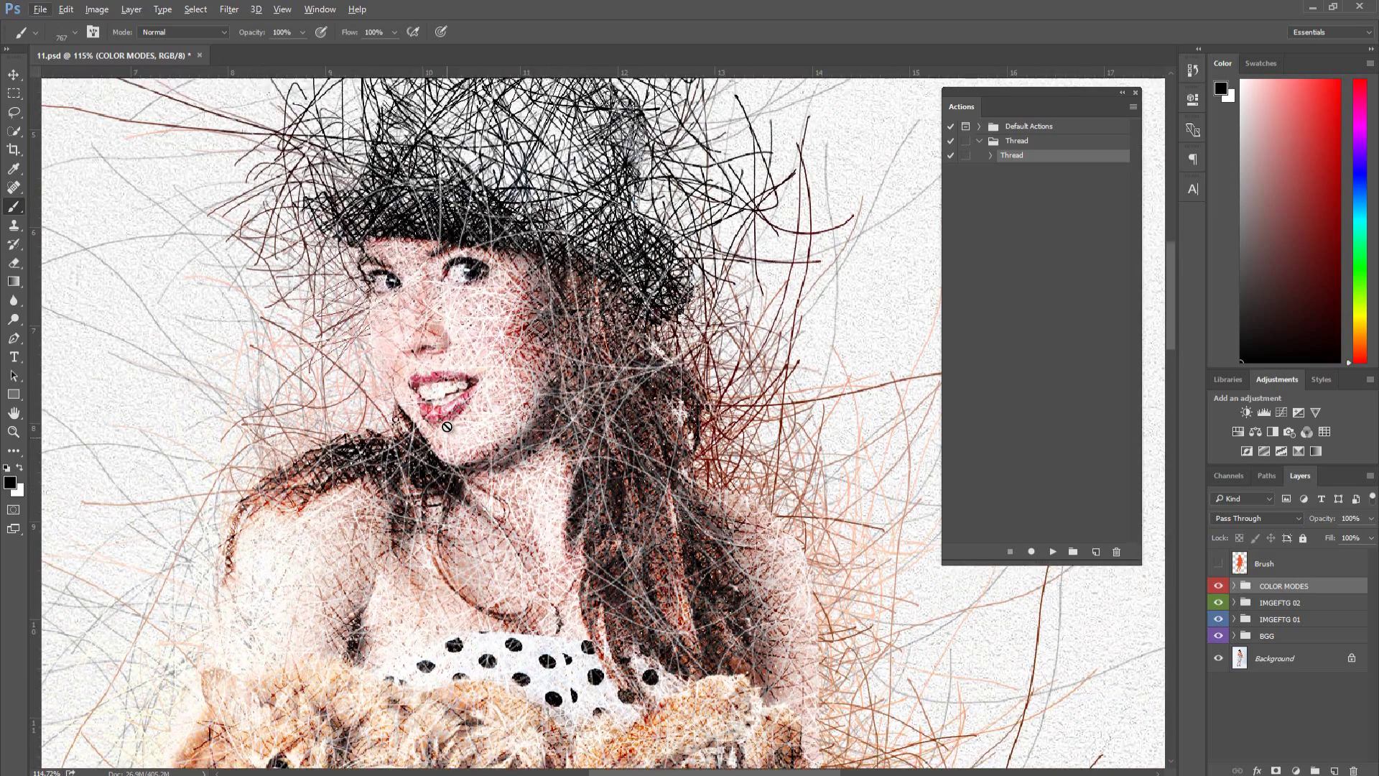
pyautogui.scroll(1, 448, 426)
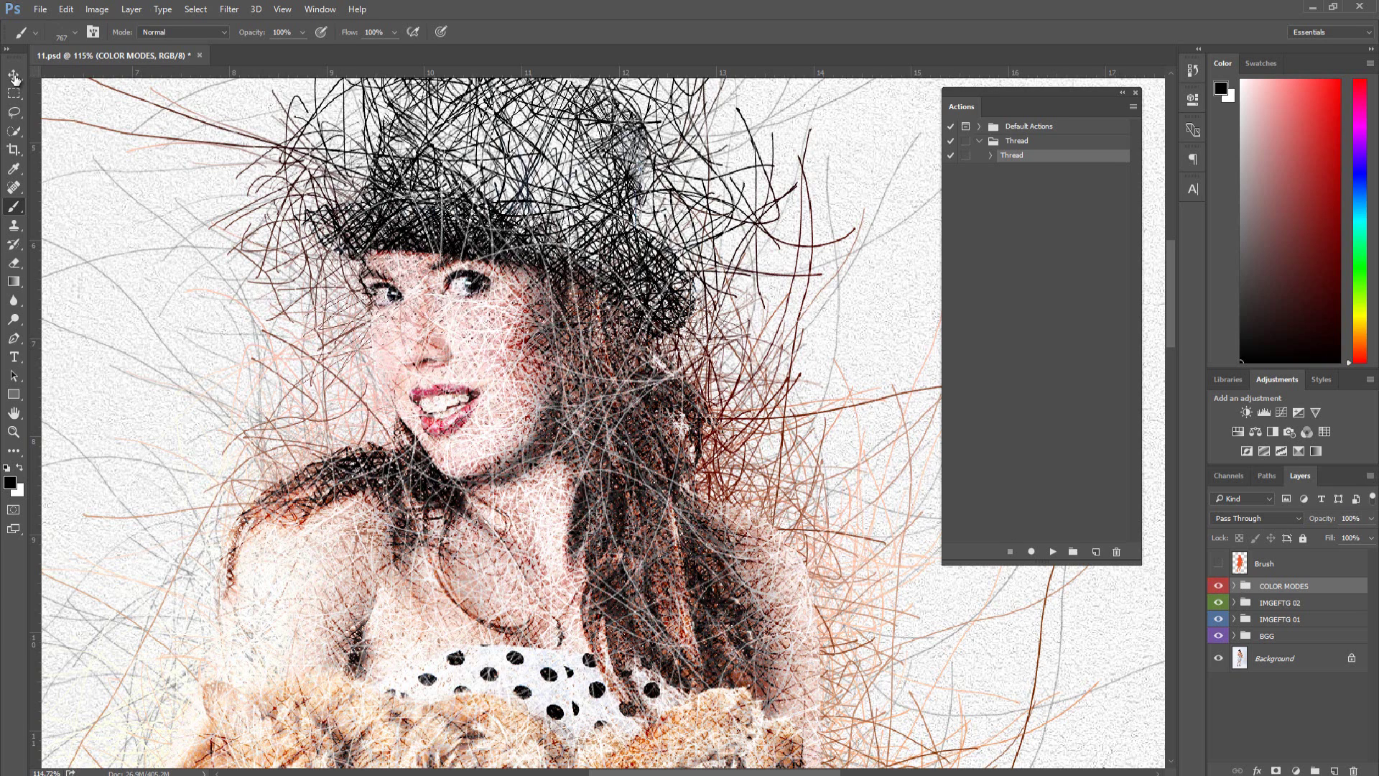
pyautogui.click(14, 74)
# Reveal the colour-mode layers inside COLOR MODES and preview MODE 1.
pyautogui.click(1235, 587)
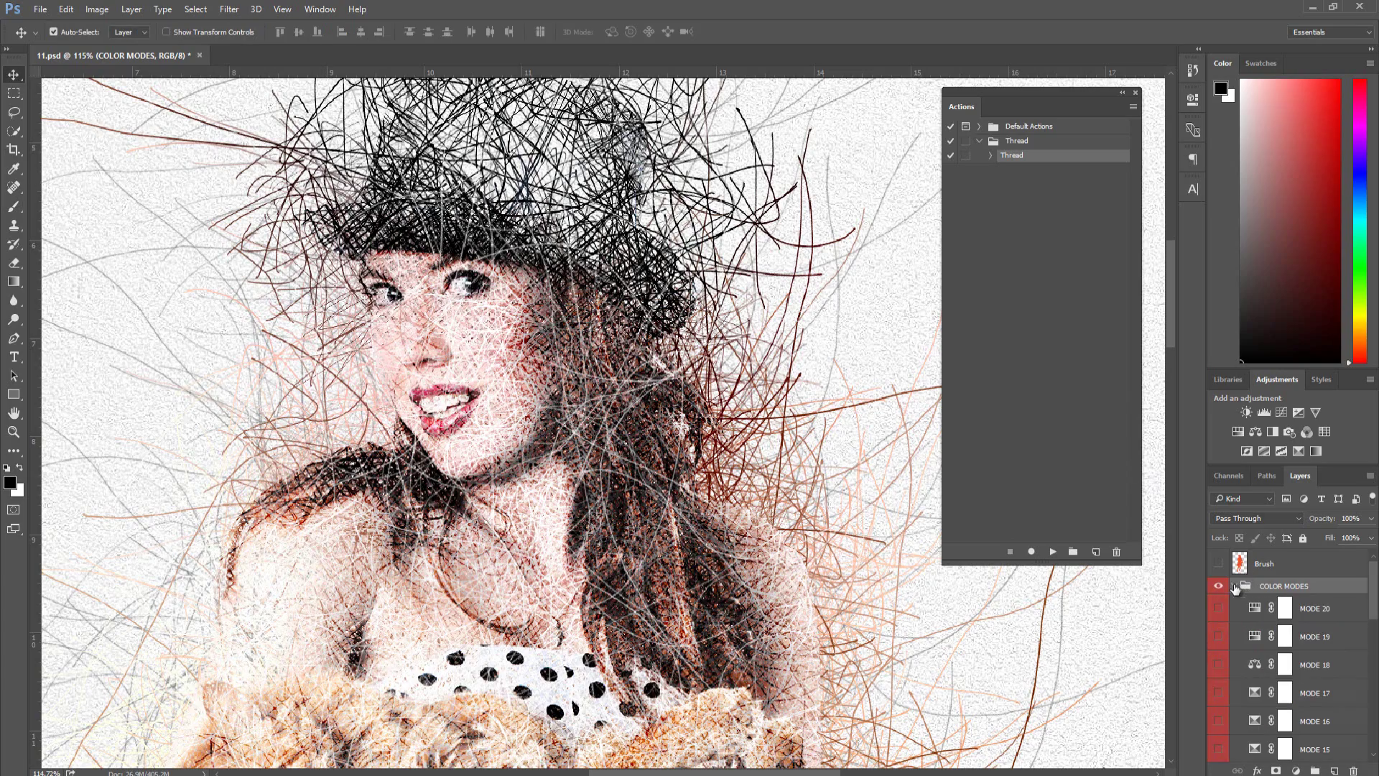
pyautogui.scroll(-1, 1225, 616)
pyautogui.scroll(1, 1224, 616)
pyautogui.scroll(-6, 903, 485)
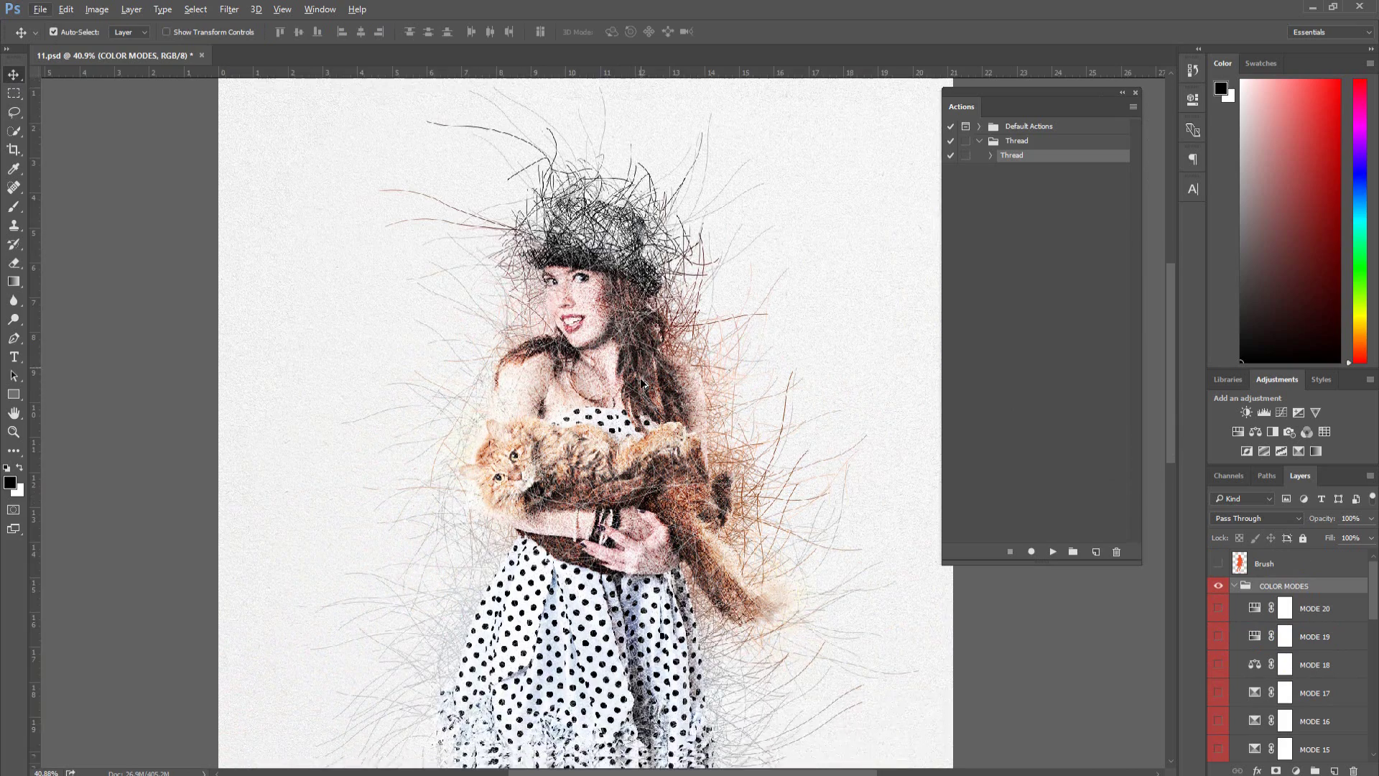
pyautogui.scroll(1, 642, 383)
pyautogui.scroll(1, 718, 376)
pyautogui.scroll(-3, 1283, 619)
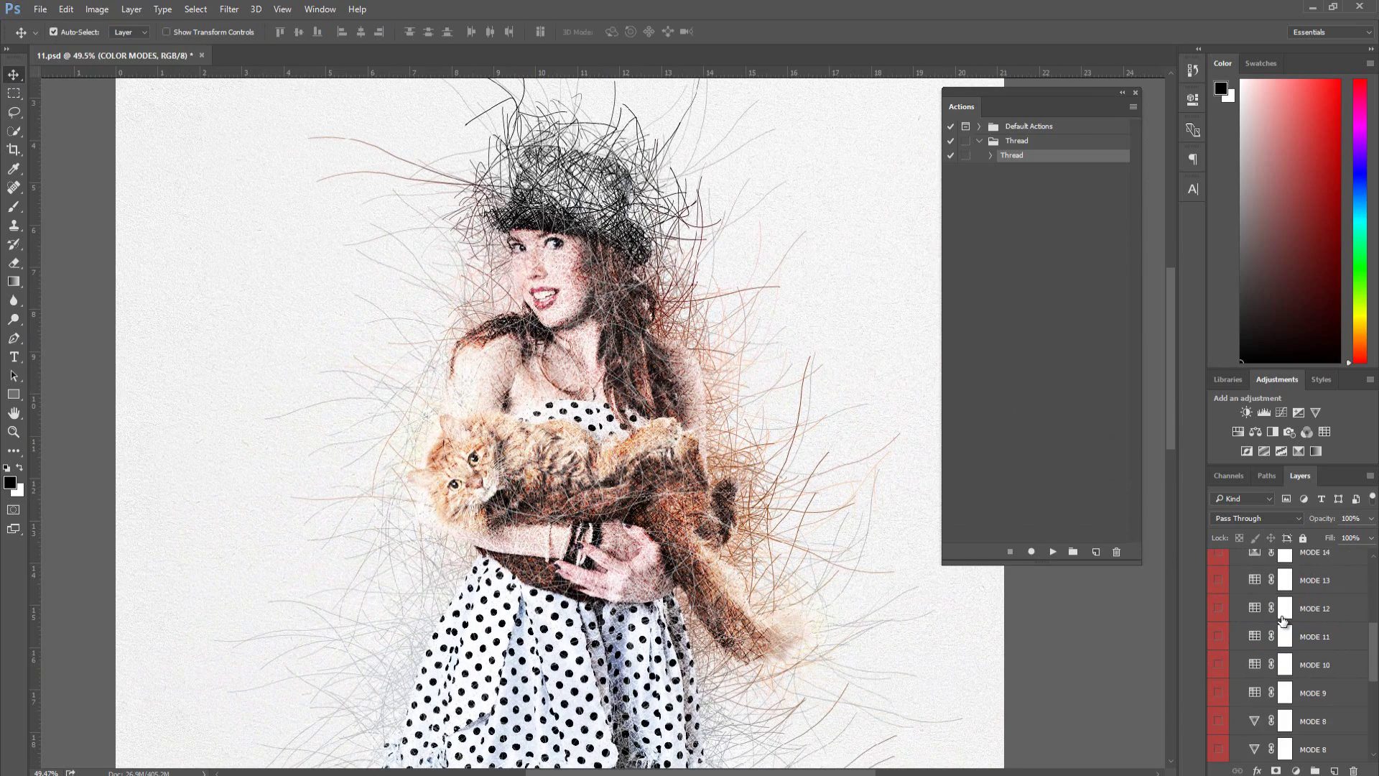
pyautogui.scroll(-3, 1283, 619)
pyautogui.scroll(-2, 1265, 632)
pyautogui.click(1219, 670)
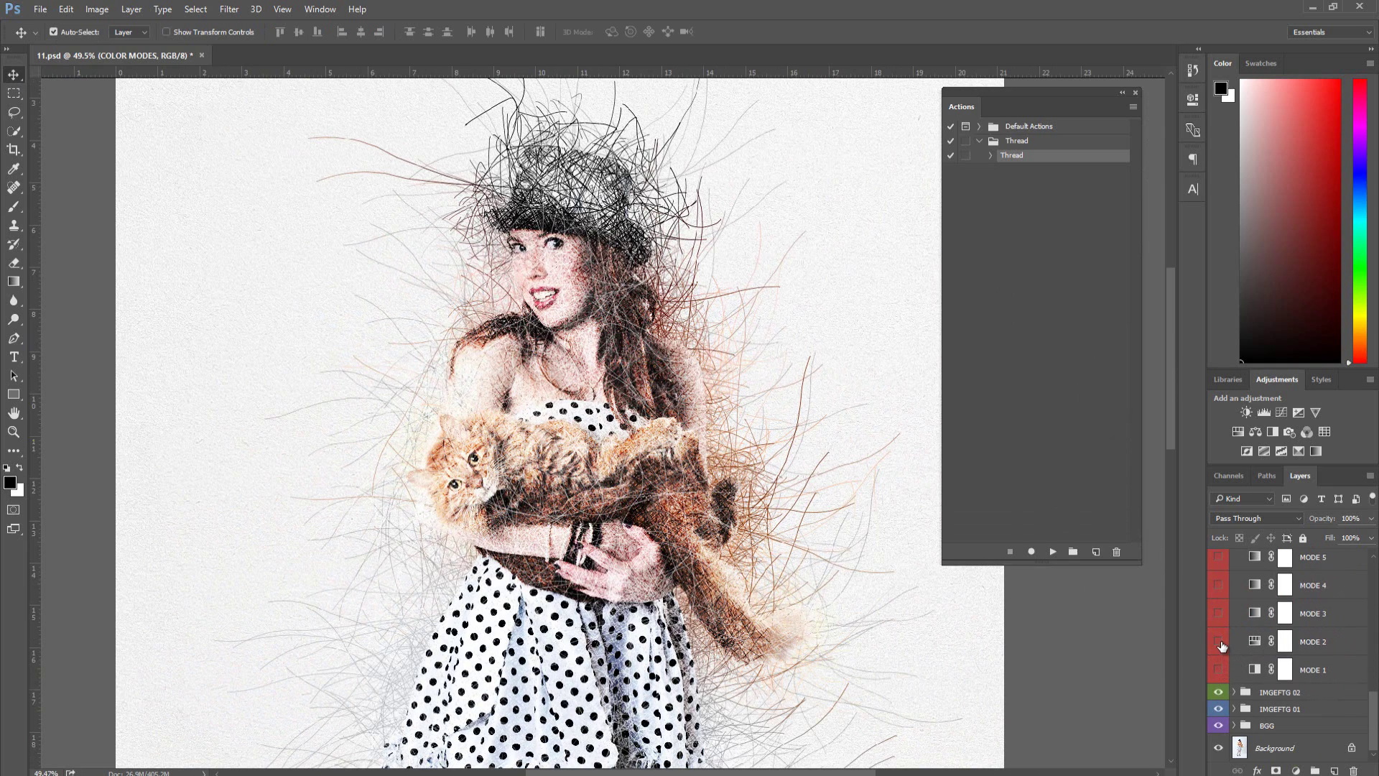
# Preview MODE 2 to MODE 5 (black-and-white, blue, purple, red), hiding each afterwards.
pyautogui.click(1219, 642)
pyautogui.click(1219, 641)
pyautogui.click(1219, 613)
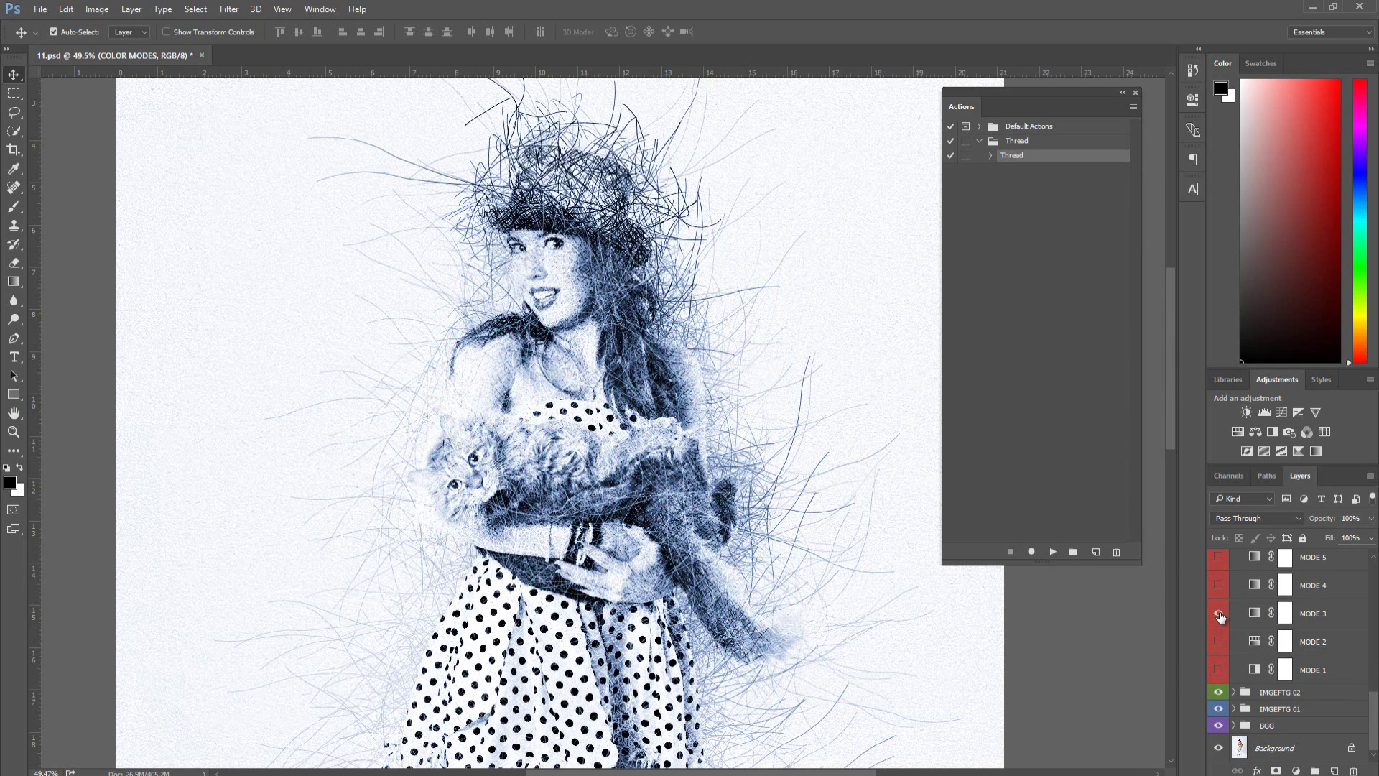
pyautogui.click(1219, 614)
pyautogui.click(1219, 586)
pyautogui.click(1219, 585)
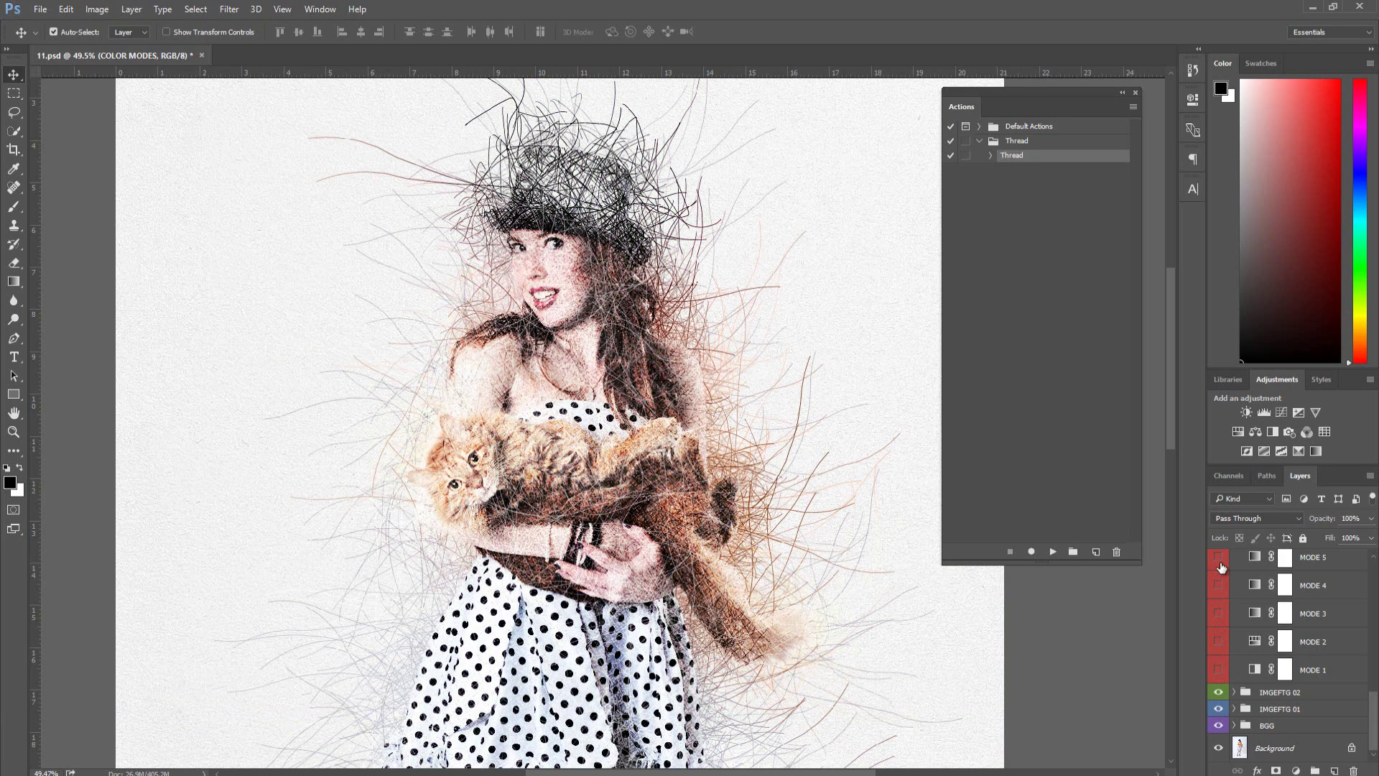
pyautogui.click(1219, 557)
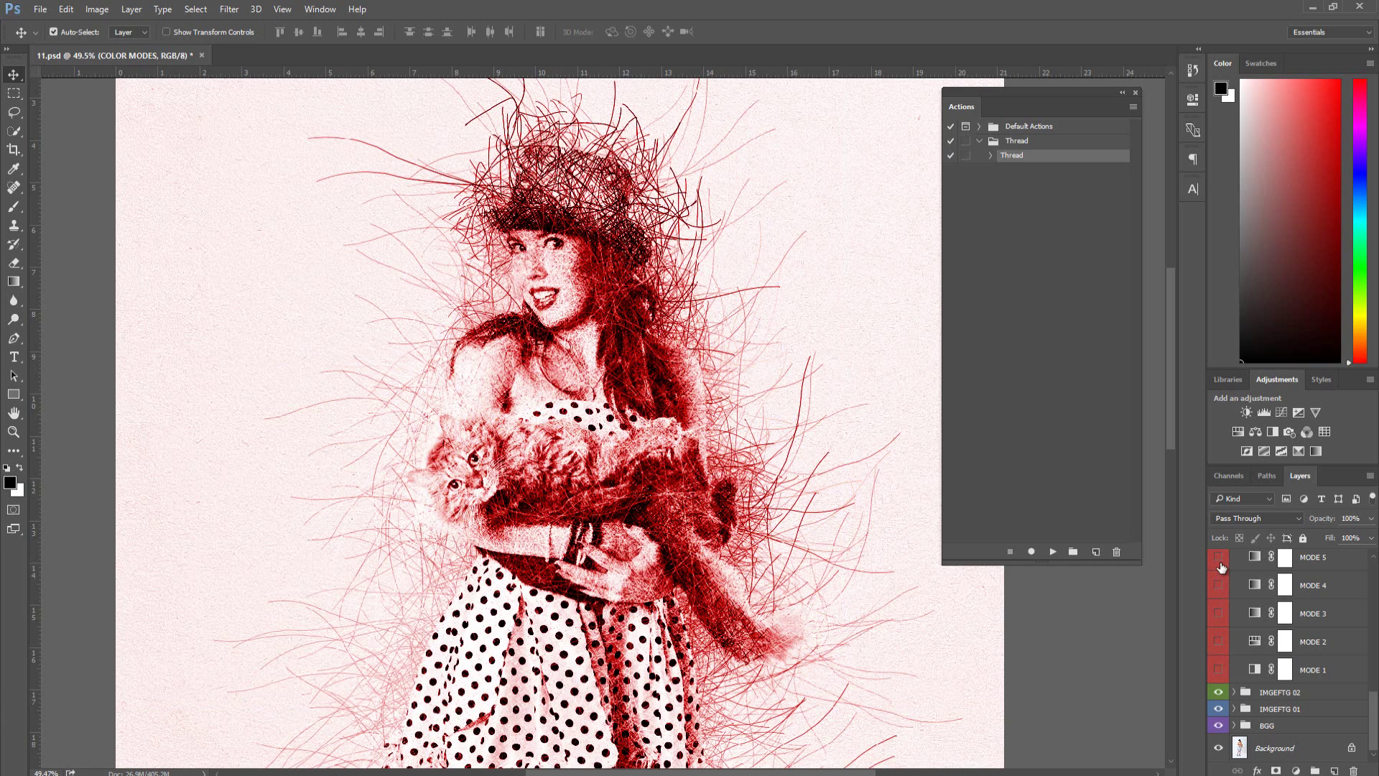
pyautogui.click(1219, 564)
# Preview the green MODE 6, sepia MODE 7 and warm MODE 9 tints, hiding each afterwards.
pyautogui.scroll(2, 1222, 567)
pyautogui.scroll(2, 1222, 568)
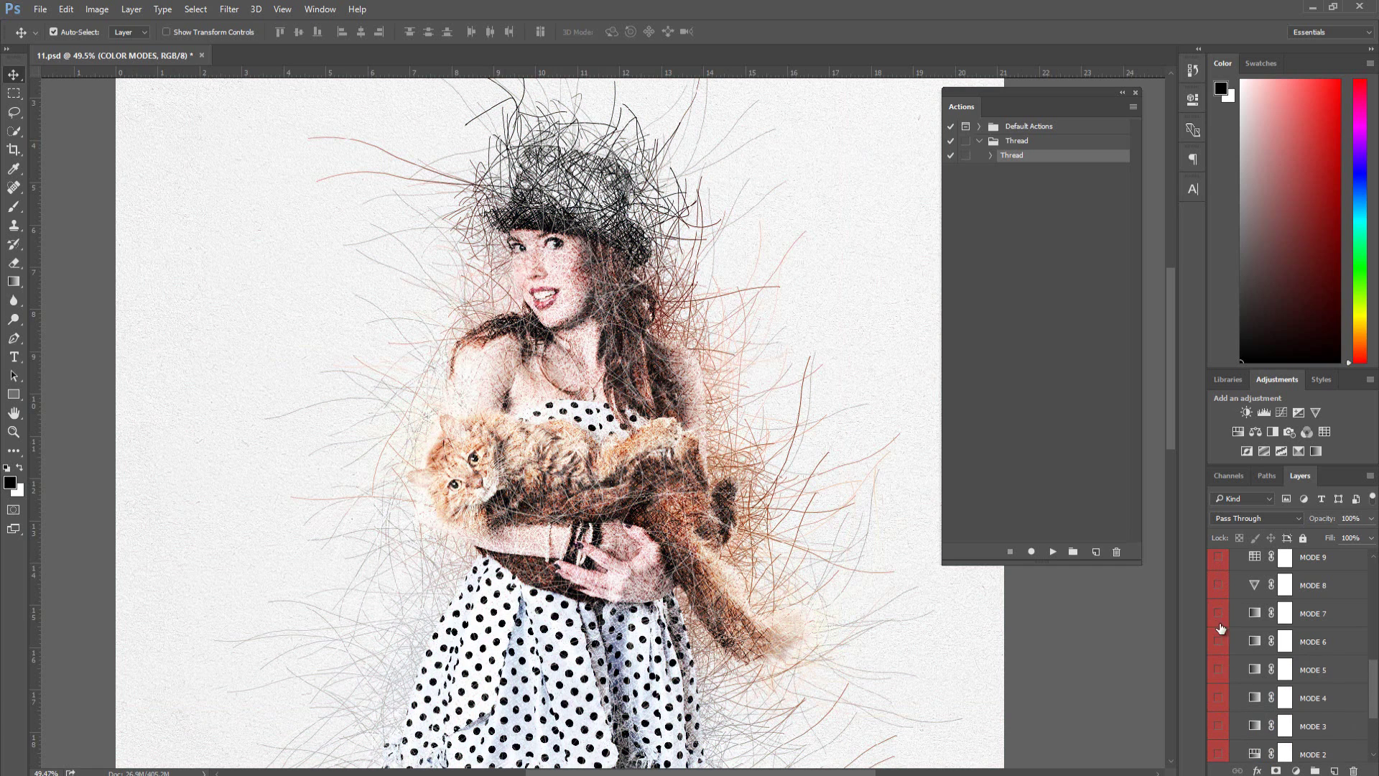
pyautogui.click(1220, 642)
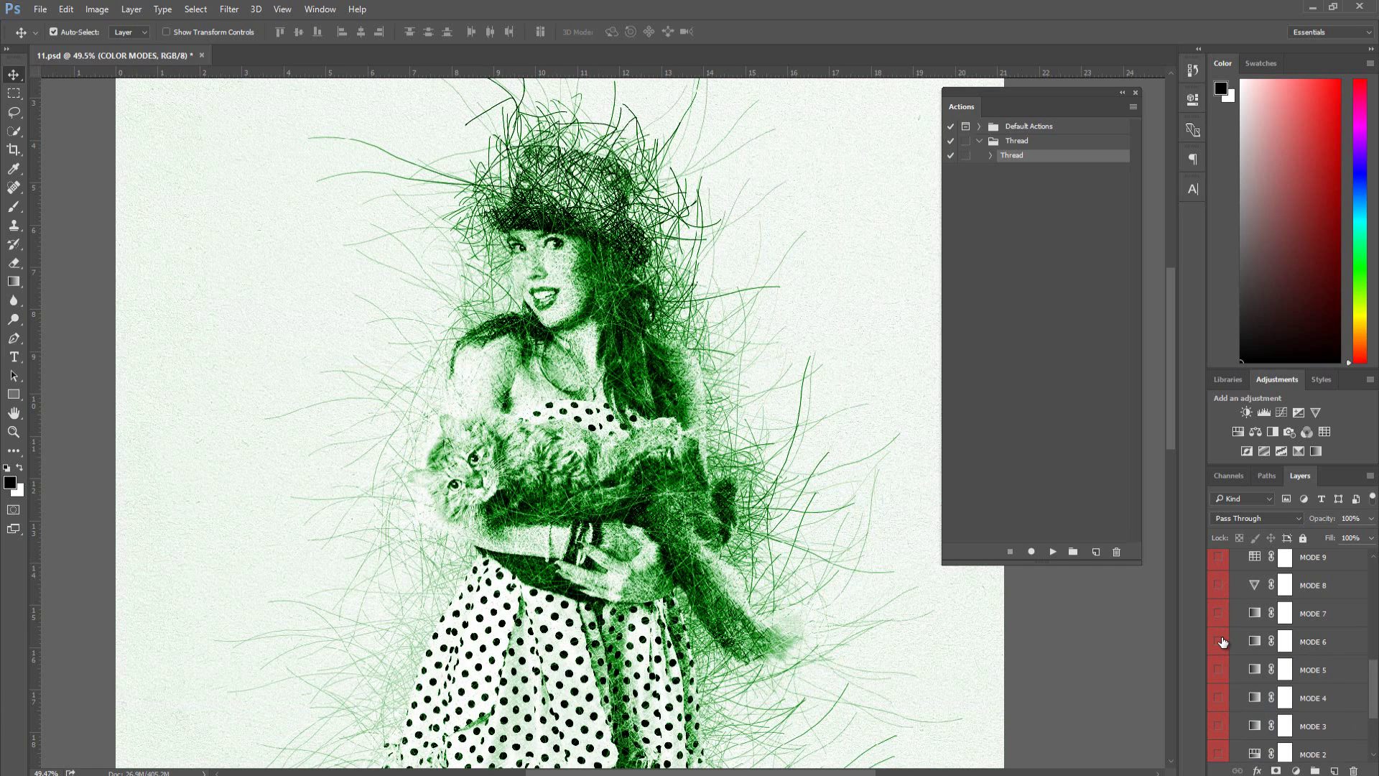
pyautogui.click(1219, 642)
pyautogui.click(1219, 614)
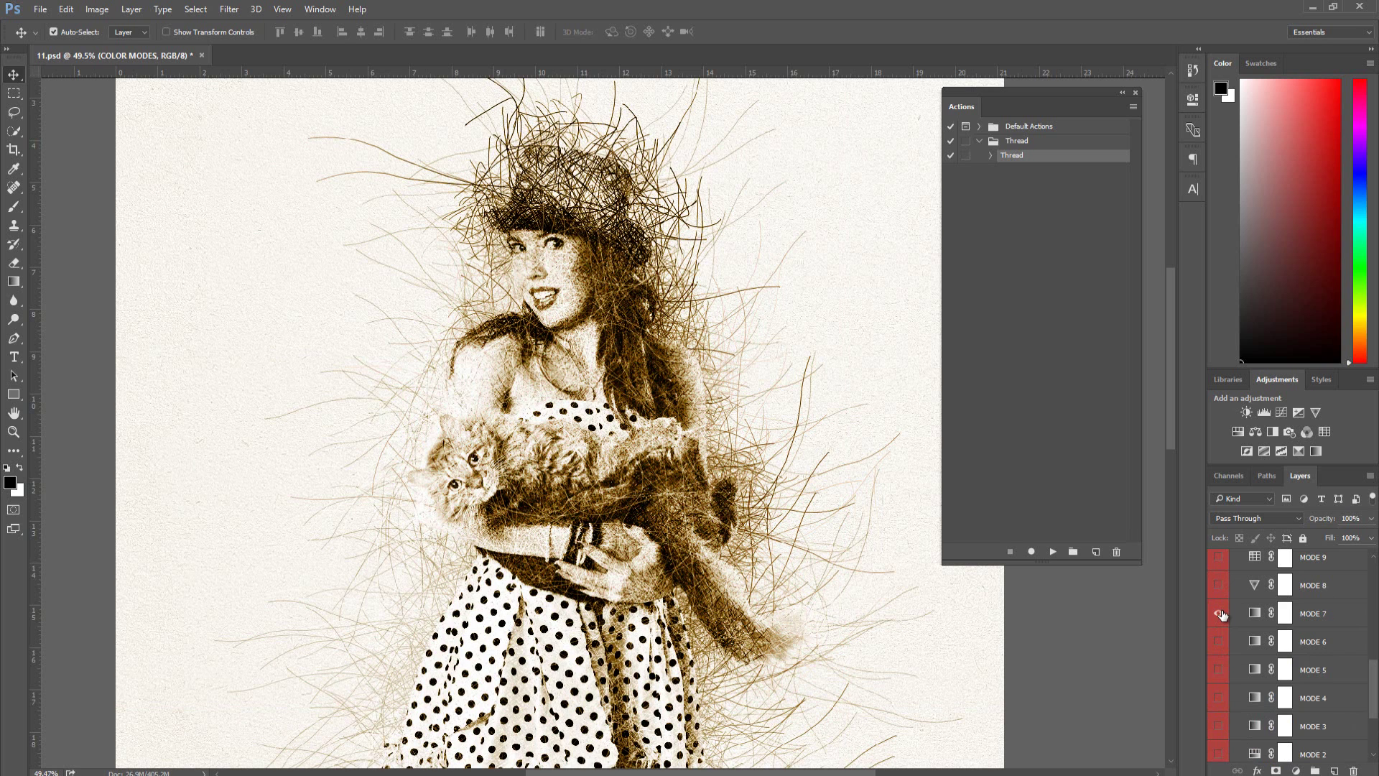
pyautogui.click(1219, 613)
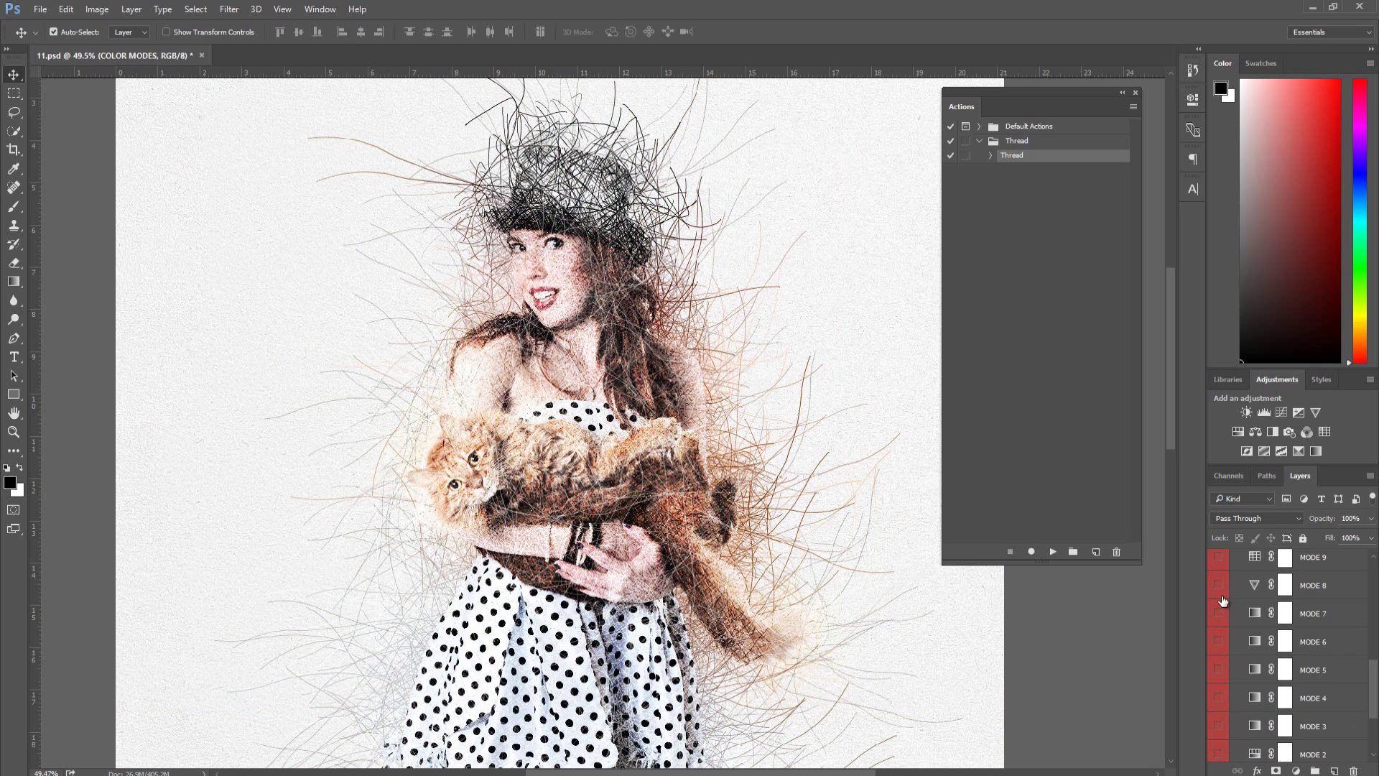
pyautogui.click(1219, 558)
pyautogui.scroll(3, 1222, 574)
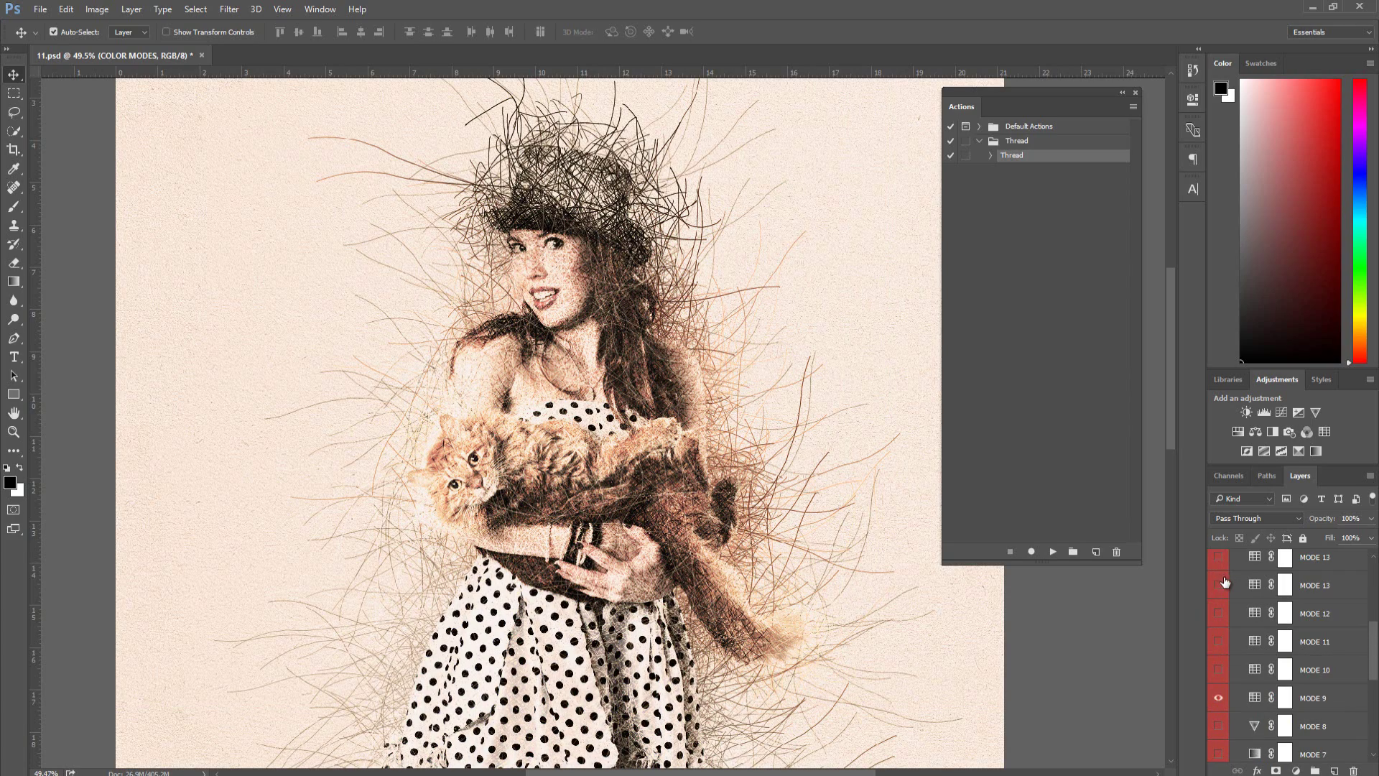
pyautogui.click(1220, 725)
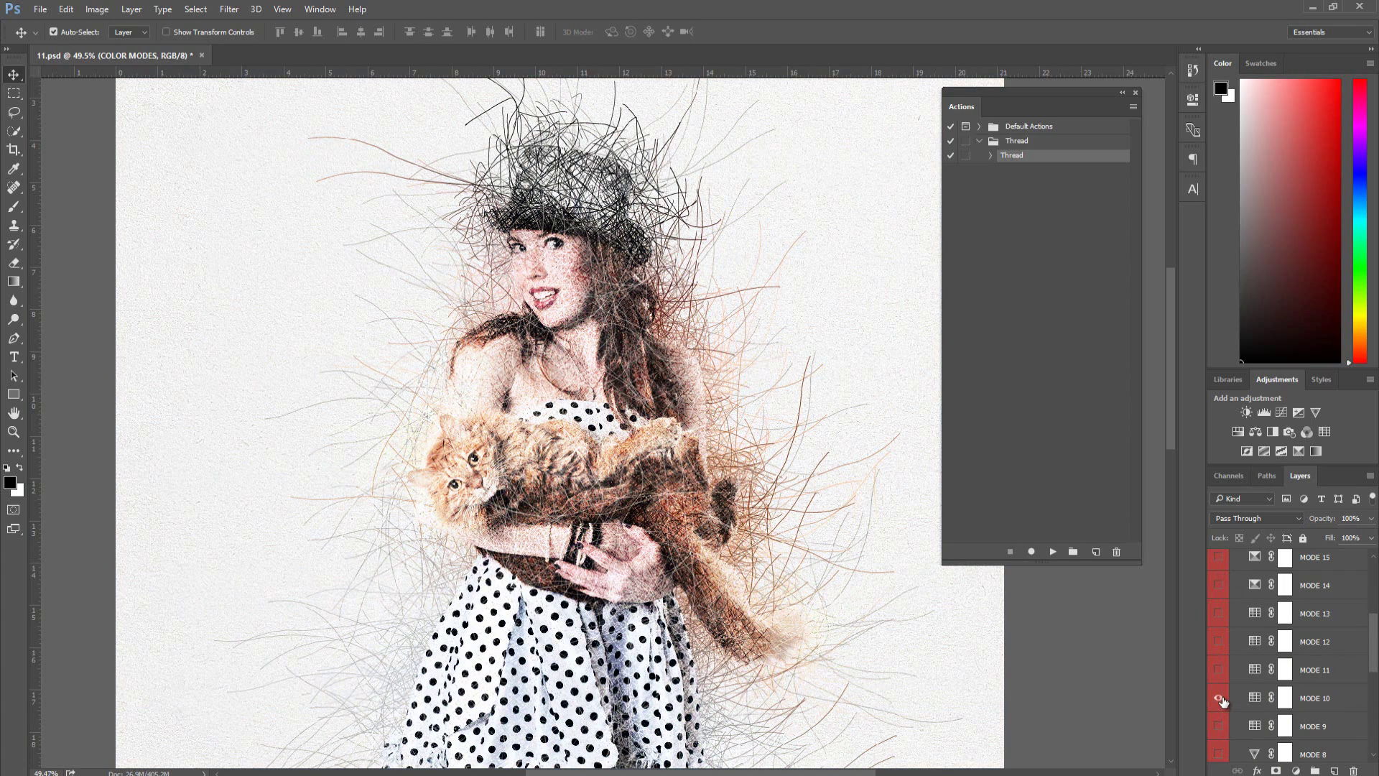
# Hide MODE 10 to 12, then try MODE 13 pinkish-red and MODE 14 orange tints.
pyautogui.click(1219, 698)
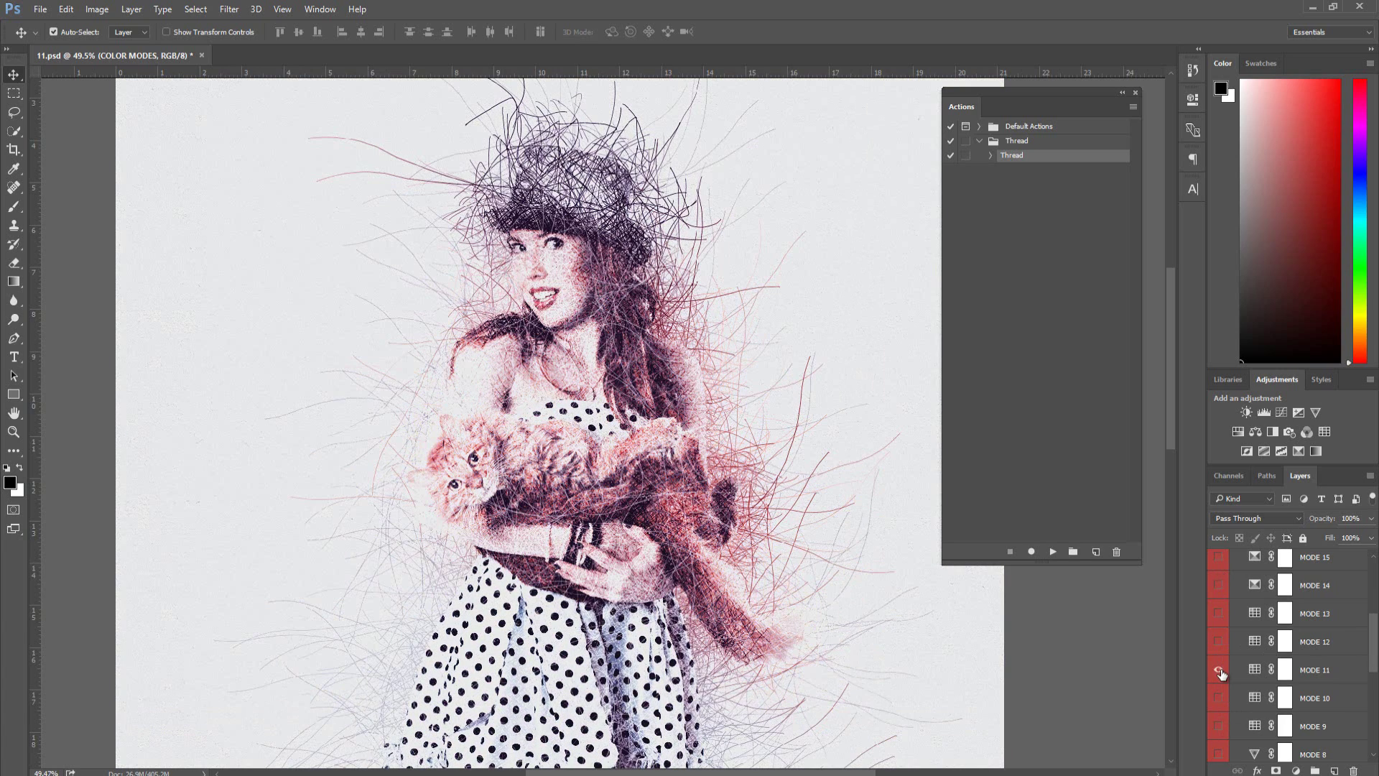
pyautogui.click(1220, 671)
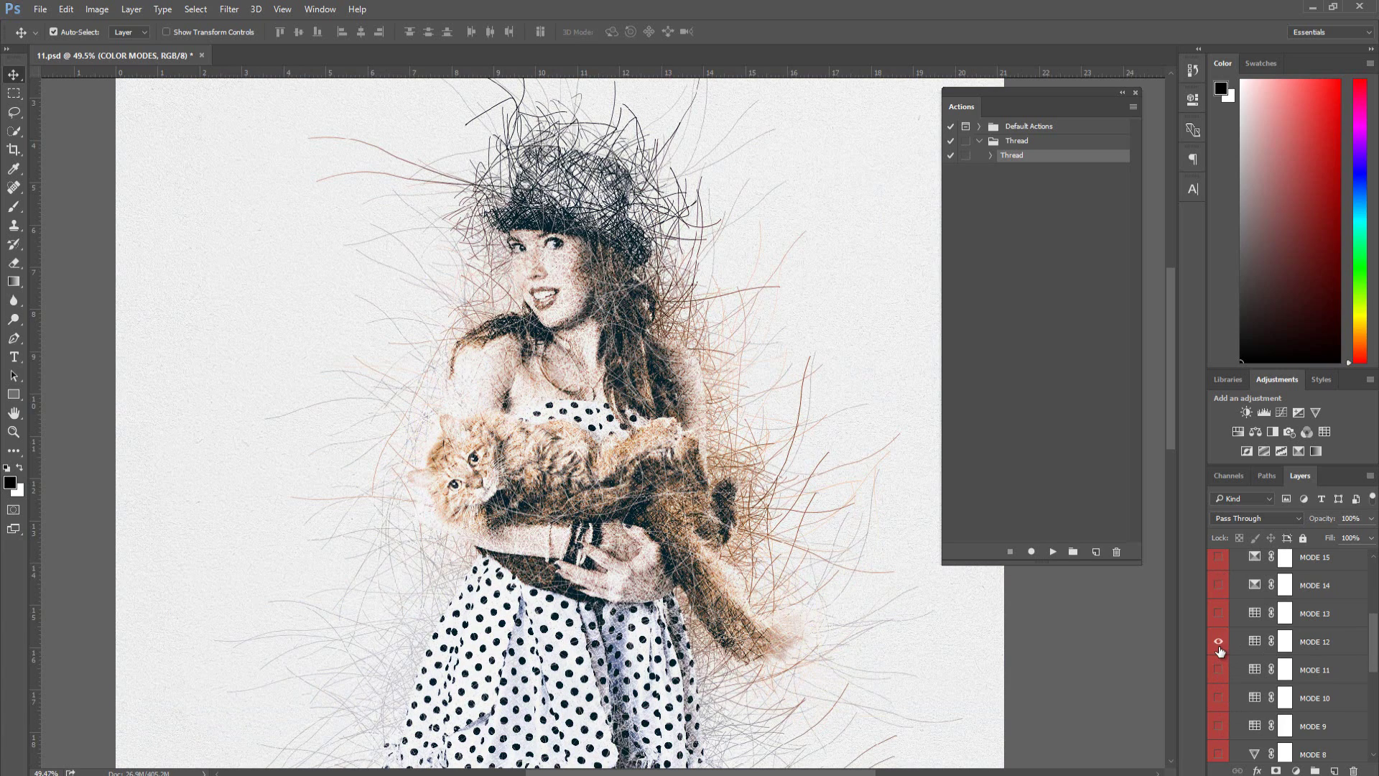
pyautogui.click(1221, 651)
pyautogui.click(1219, 615)
pyautogui.click(1220, 615)
pyautogui.click(1217, 585)
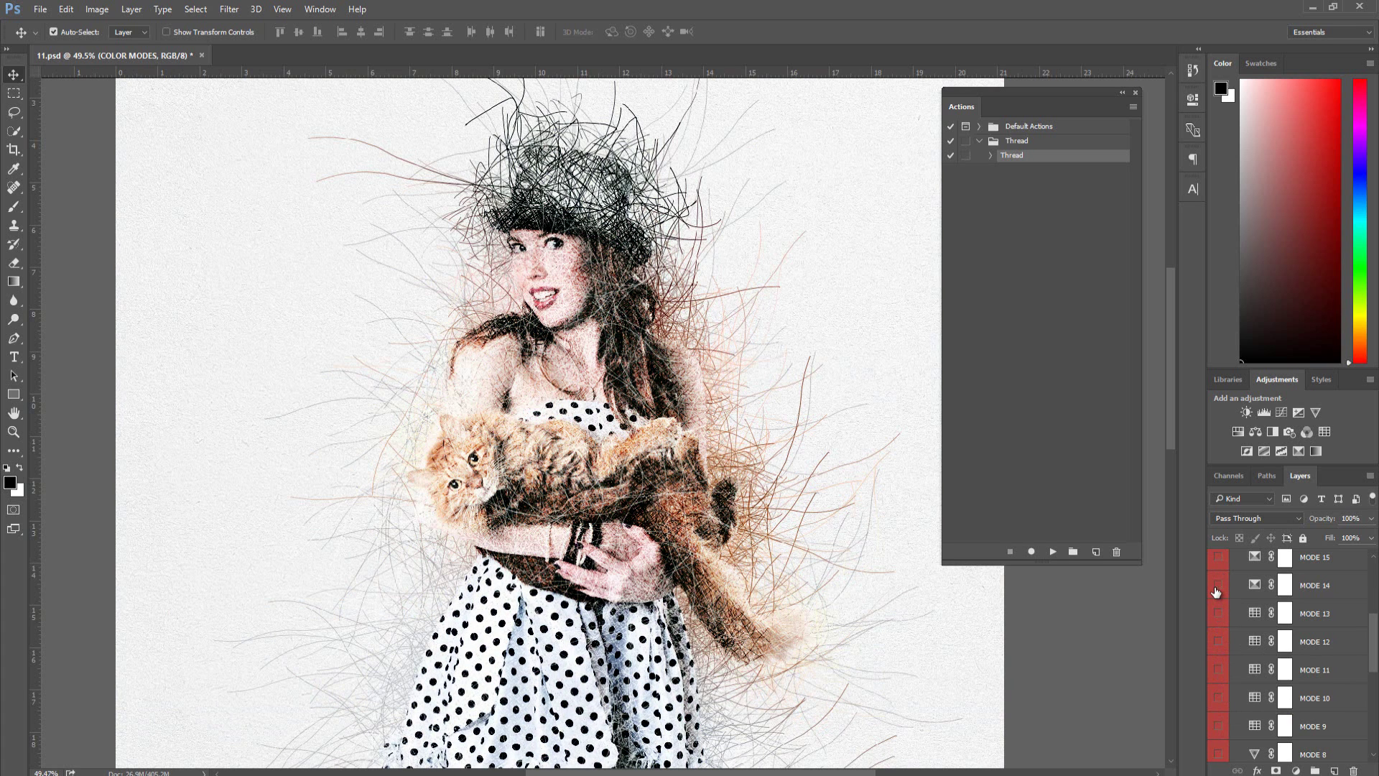
pyautogui.click(1216, 588)
# Hide MODE 15, then preview the MODE 16 purple, MODE 17 blue and MODE 18 pink-red tints.
pyautogui.scroll(3, 1237, 606)
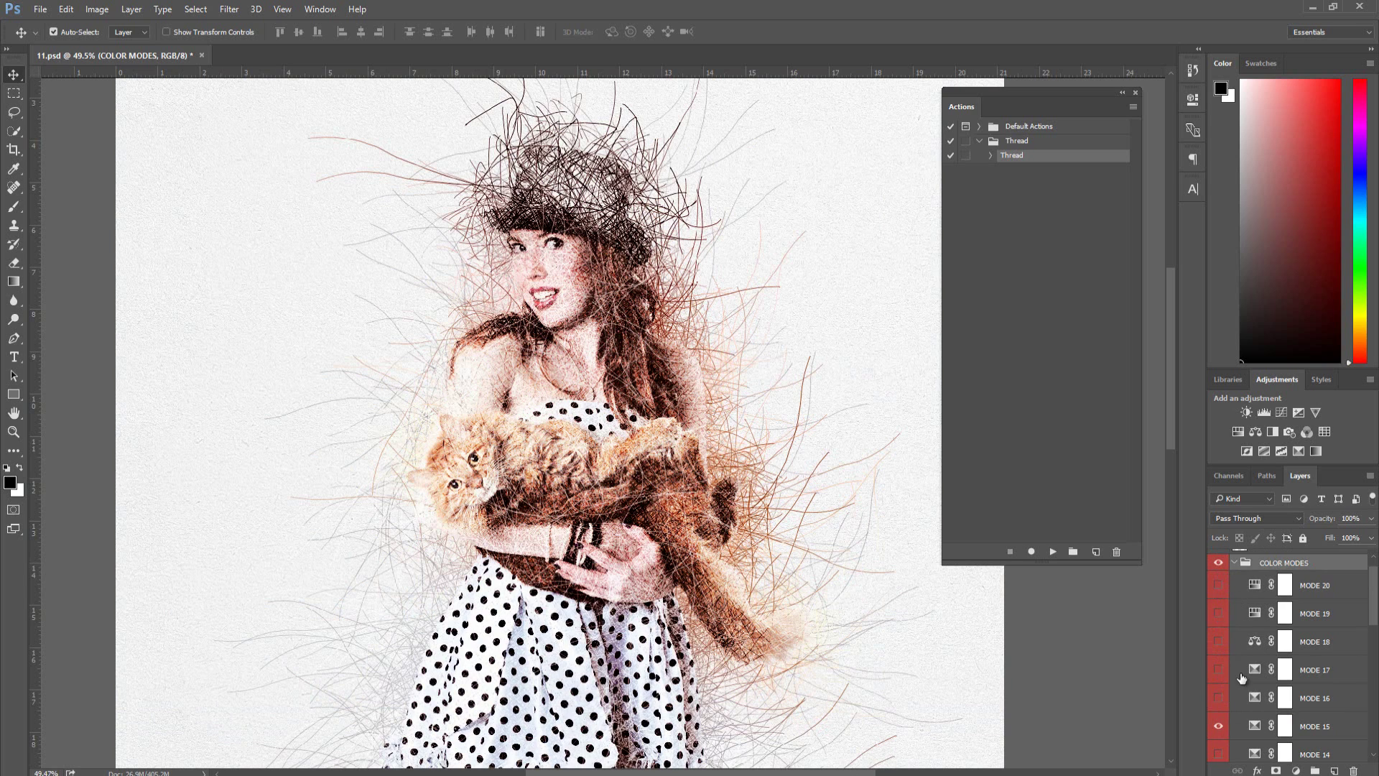
pyautogui.click(1220, 726)
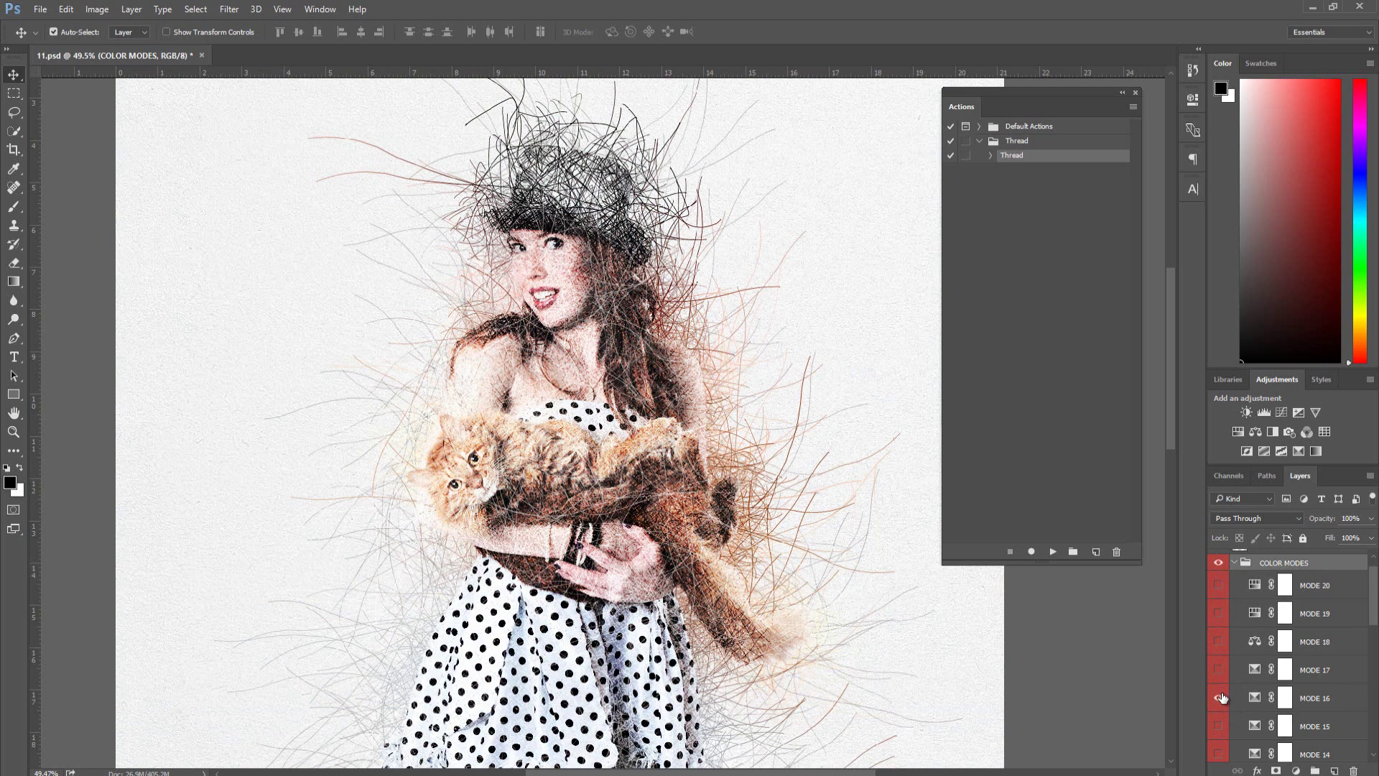
pyautogui.click(1220, 698)
pyautogui.click(1223, 698)
pyautogui.click(1221, 670)
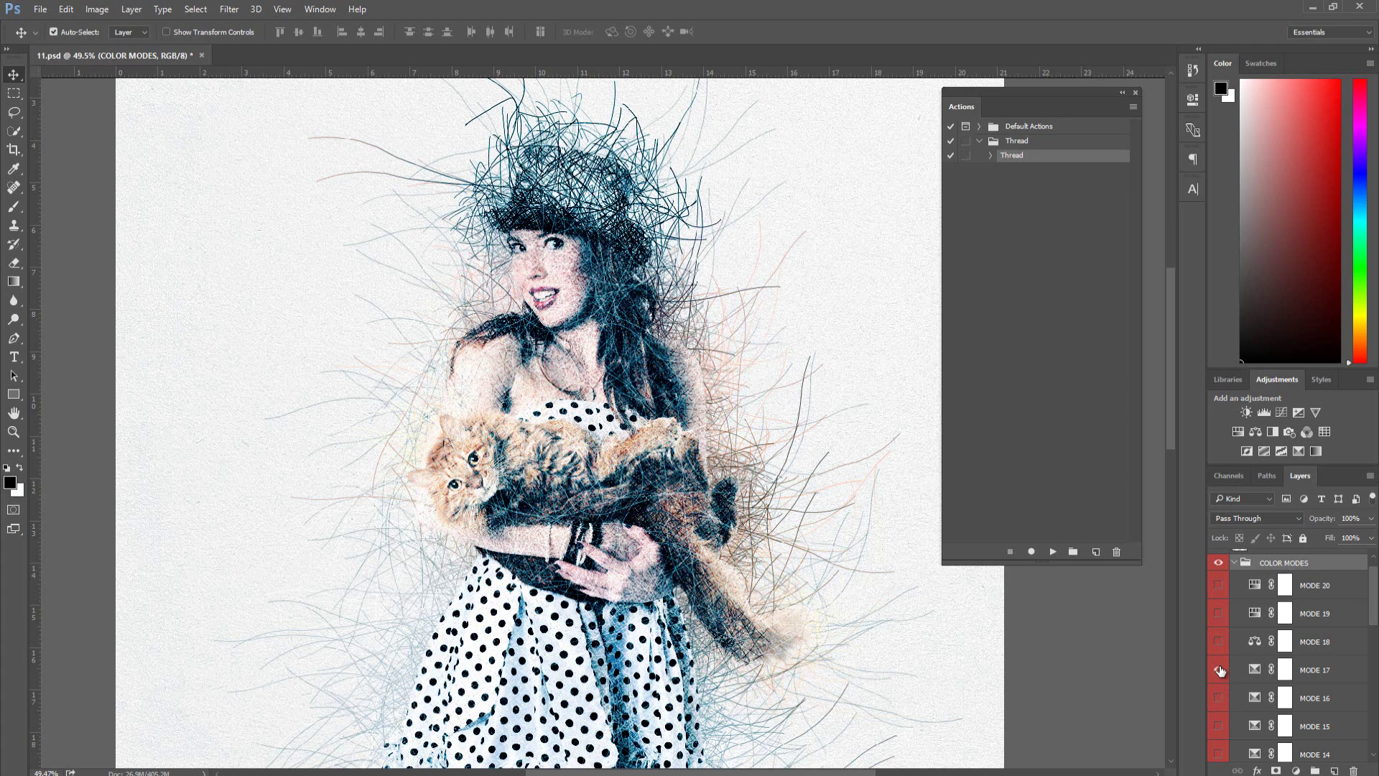
pyautogui.click(1221, 670)
pyautogui.click(1220, 643)
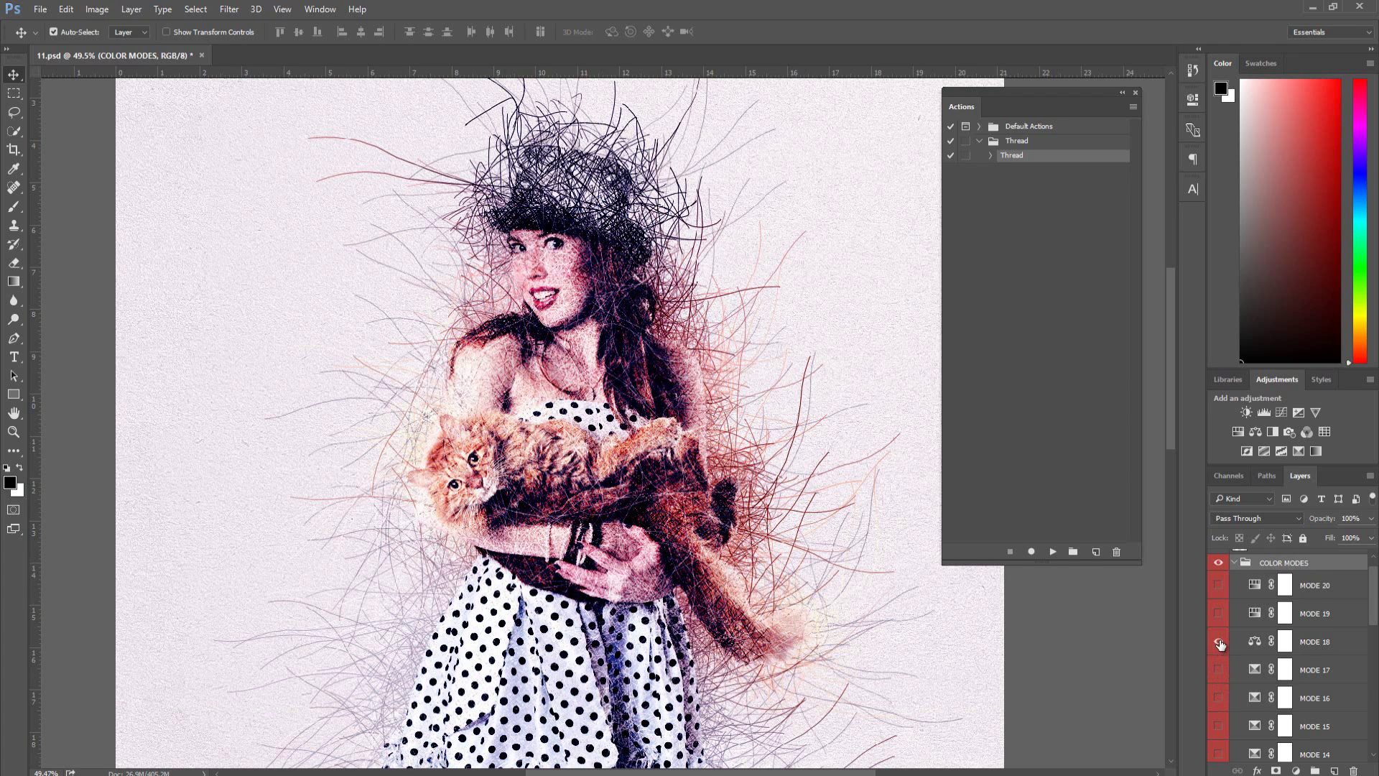
pyautogui.click(1221, 645)
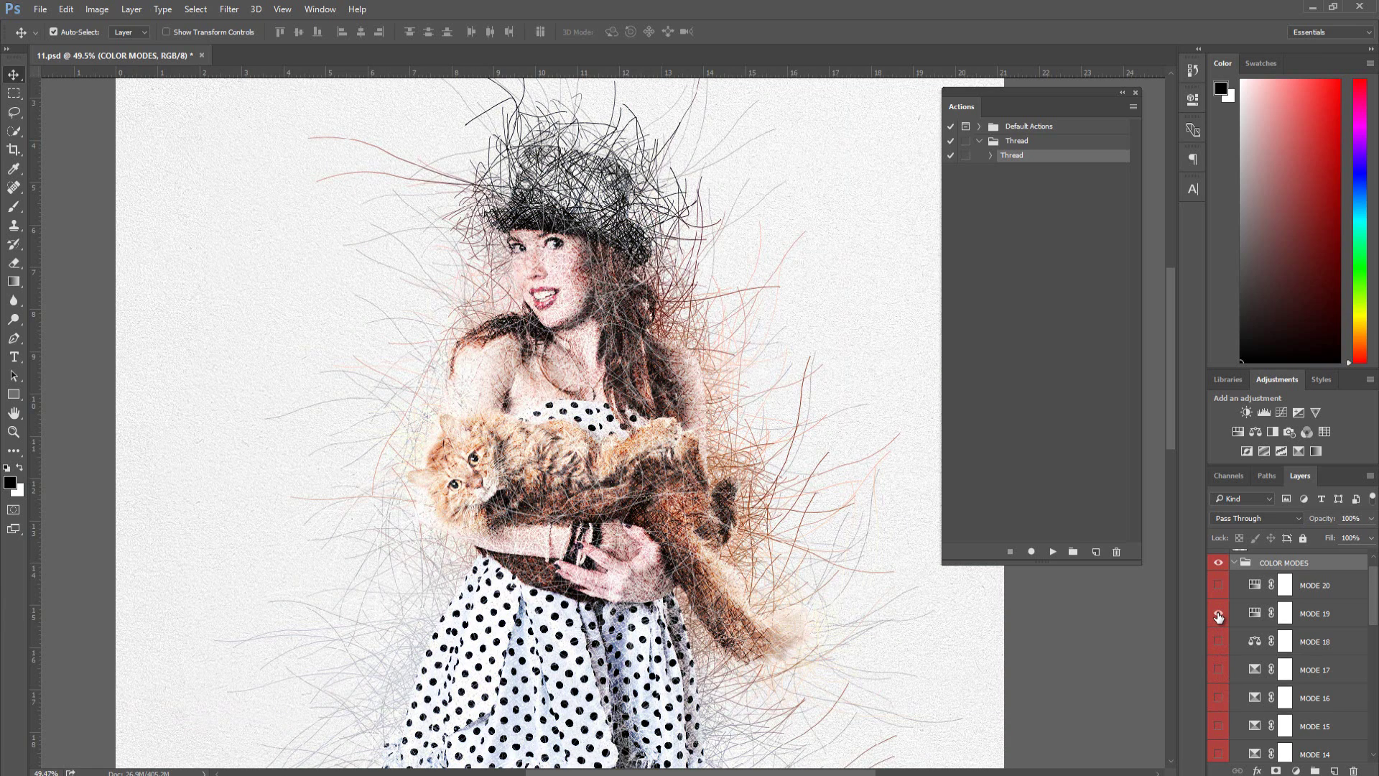
# Preview the MODE 19 cyan and MODE 20 pink tints, then leave MODE 18 visible.
pyautogui.click(1219, 615)
pyautogui.click(1219, 615)
pyautogui.click(1219, 587)
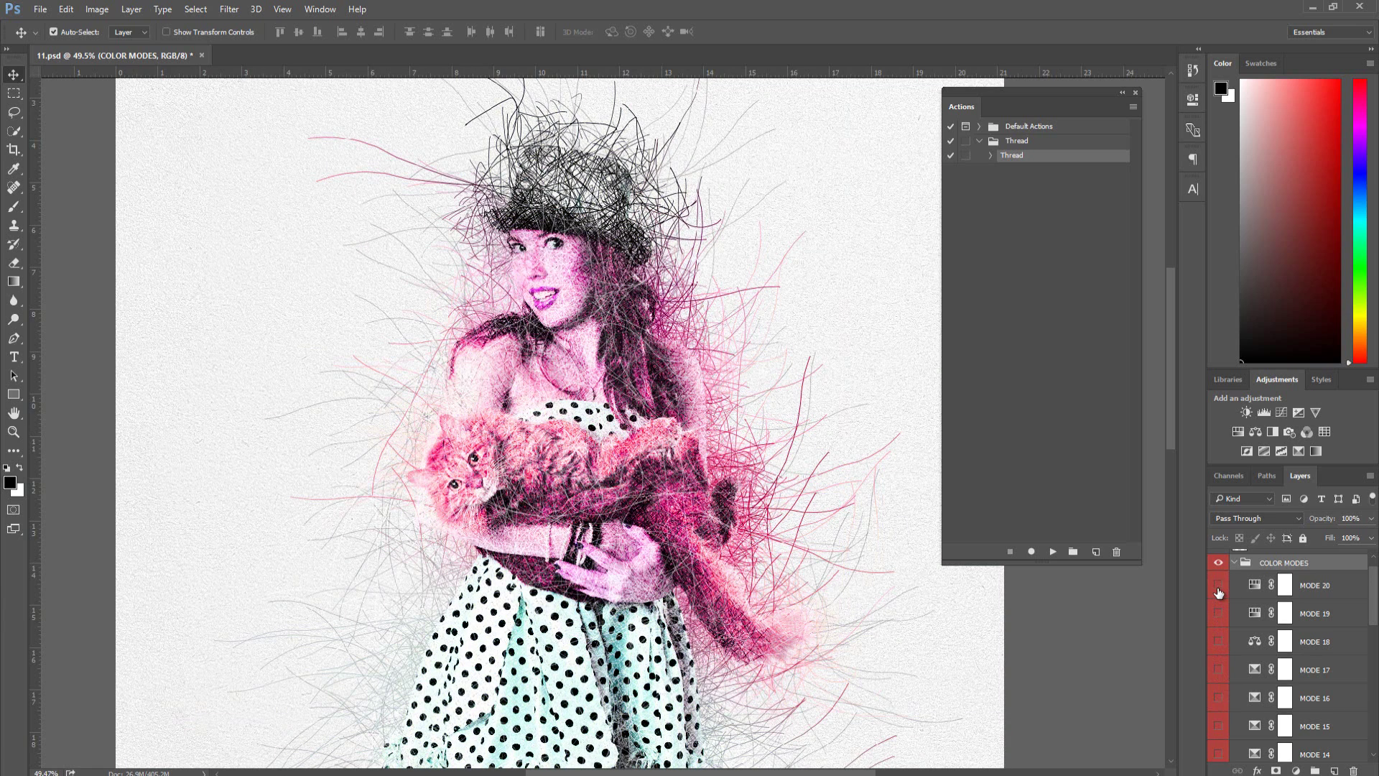
pyautogui.click(1219, 587)
pyautogui.click(1220, 643)
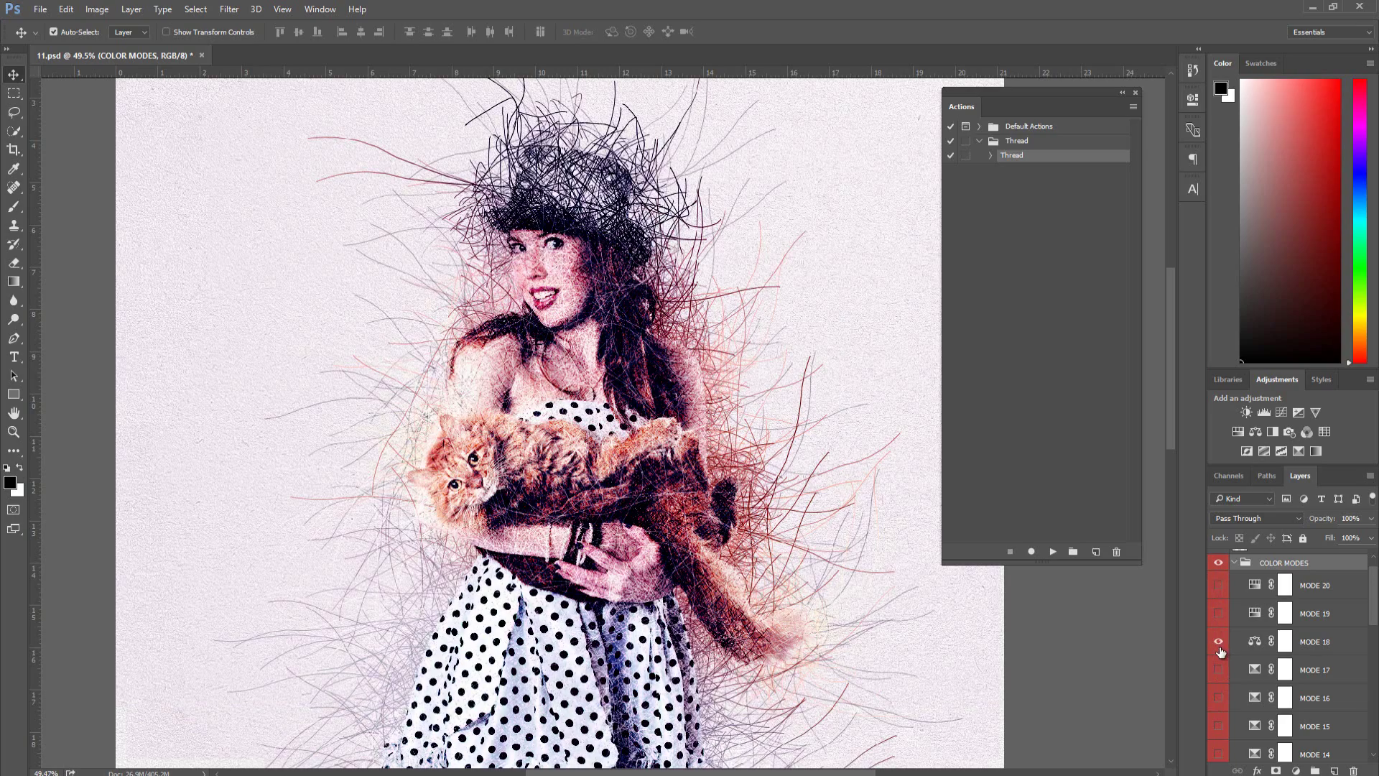
pyautogui.scroll(-1, 719, 554)
pyautogui.scroll(-3, 719, 554)
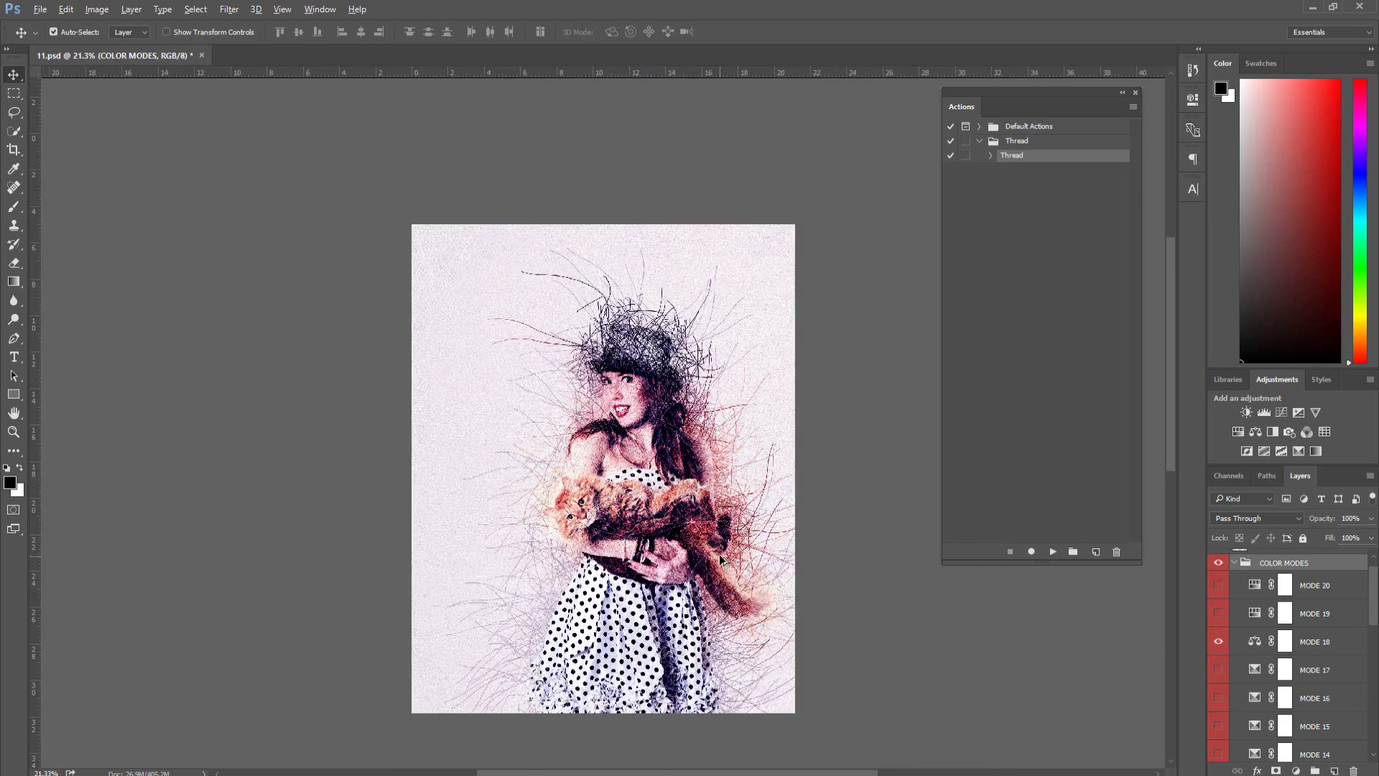
pyautogui.scroll(1, 718, 554)
pyautogui.scroll(2, 682, 488)
pyautogui.scroll(1, 632, 402)
pyautogui.scroll(2, 595, 325)
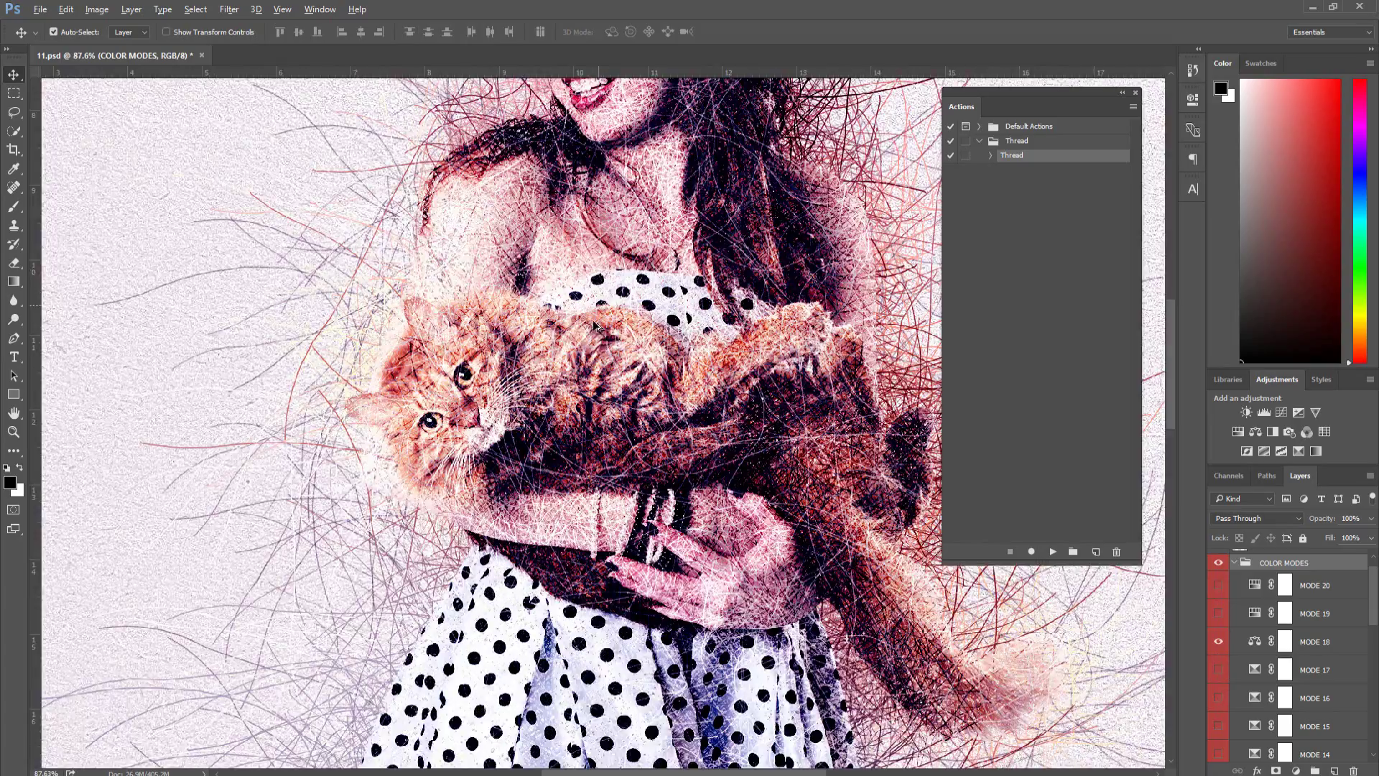
pyautogui.scroll(1, 596, 327)
pyautogui.scroll(2, 599, 330)
pyautogui.scroll(1, 603, 334)
pyautogui.scroll(1, 609, 341)
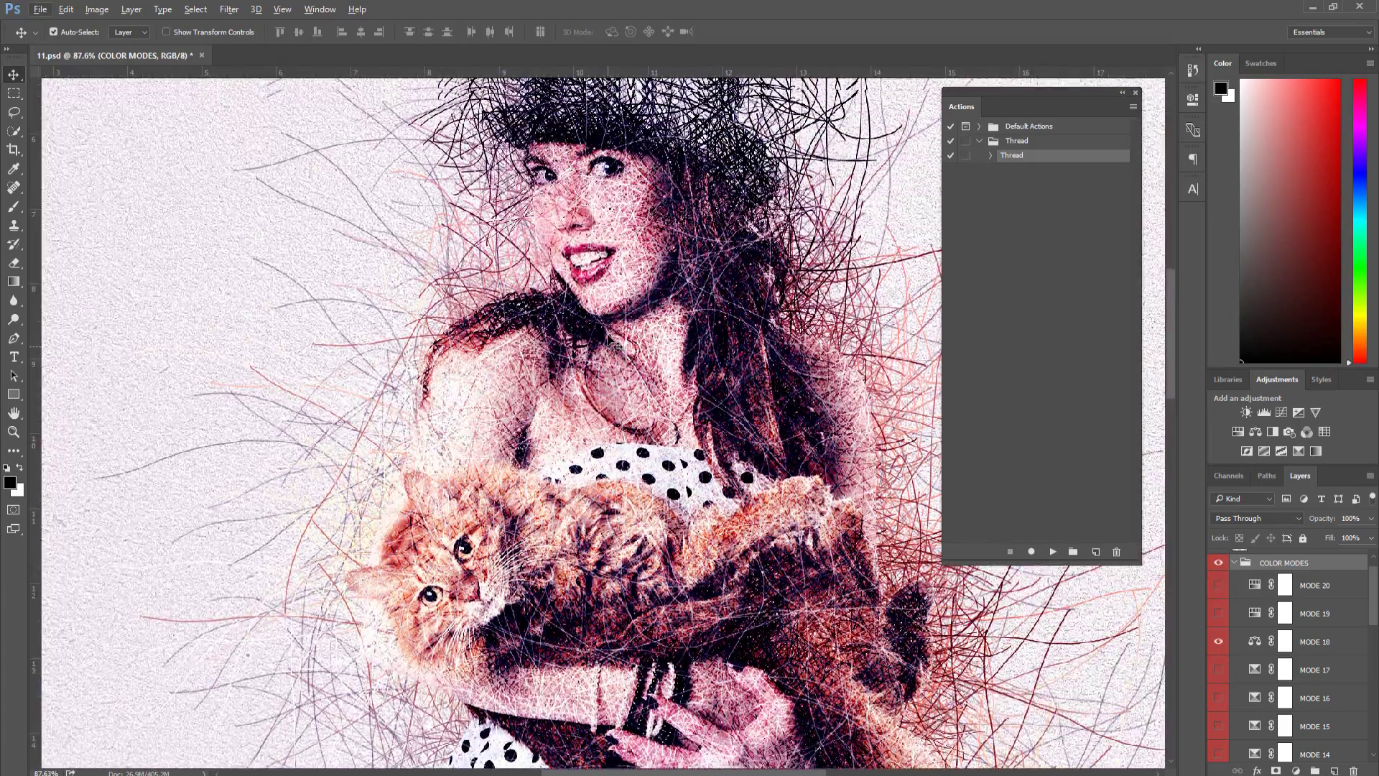
pyautogui.scroll(1, 503, 280)
pyautogui.scroll(1, 467, 261)
pyautogui.scroll(1, 470, 266)
pyautogui.scroll(1, 475, 270)
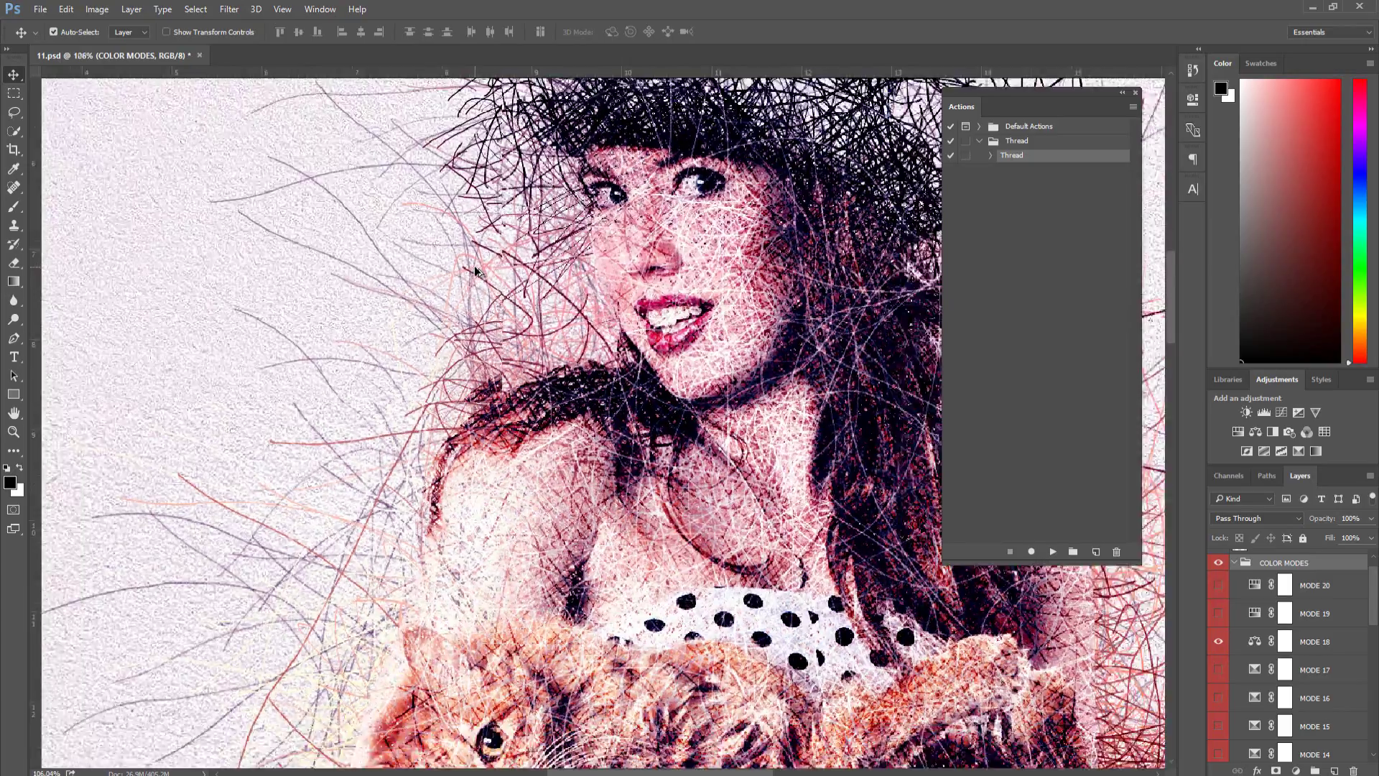
pyautogui.scroll(-3, 475, 271)
pyautogui.scroll(3, 478, 269)
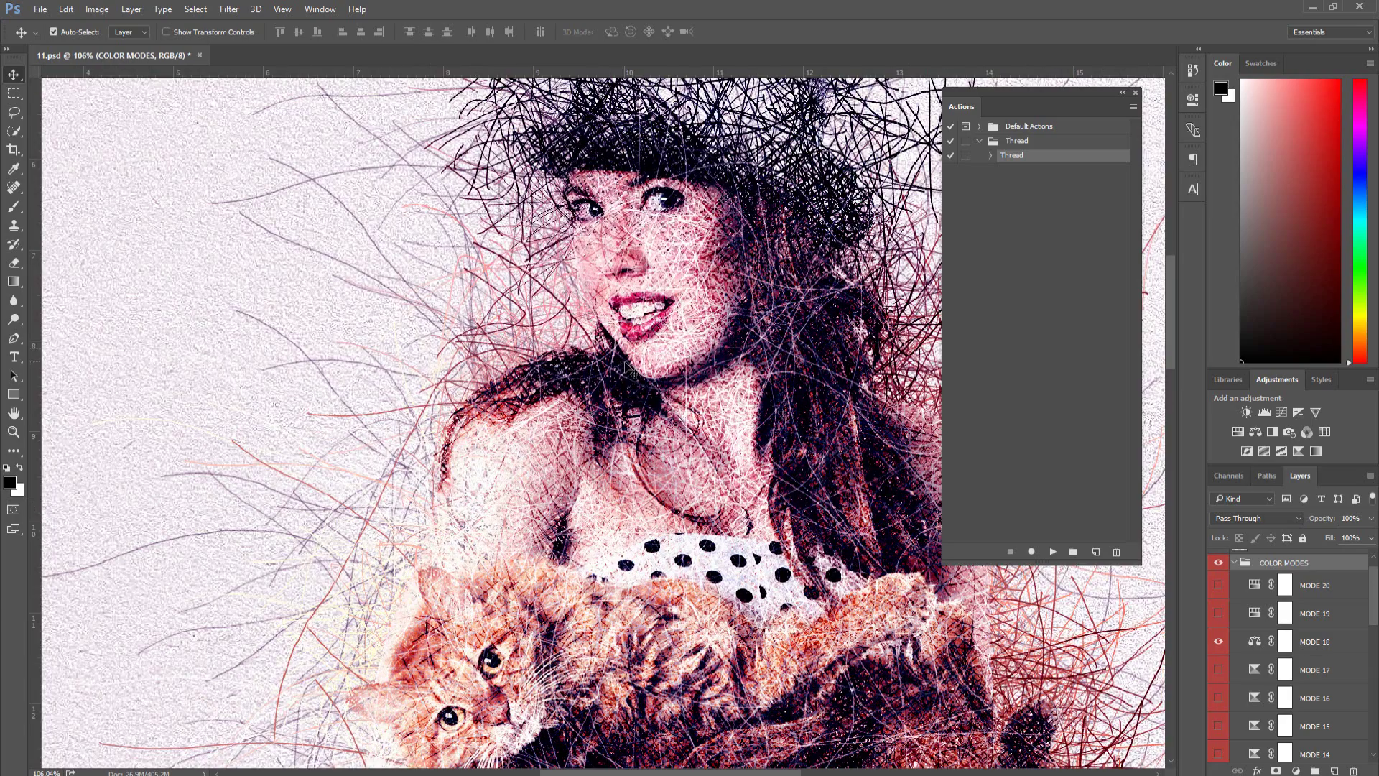
pyautogui.scroll(-2, 631, 369)
pyautogui.scroll(-1, 631, 370)
pyautogui.scroll(-1, 631, 370)
pyautogui.scroll(-1, 630, 371)
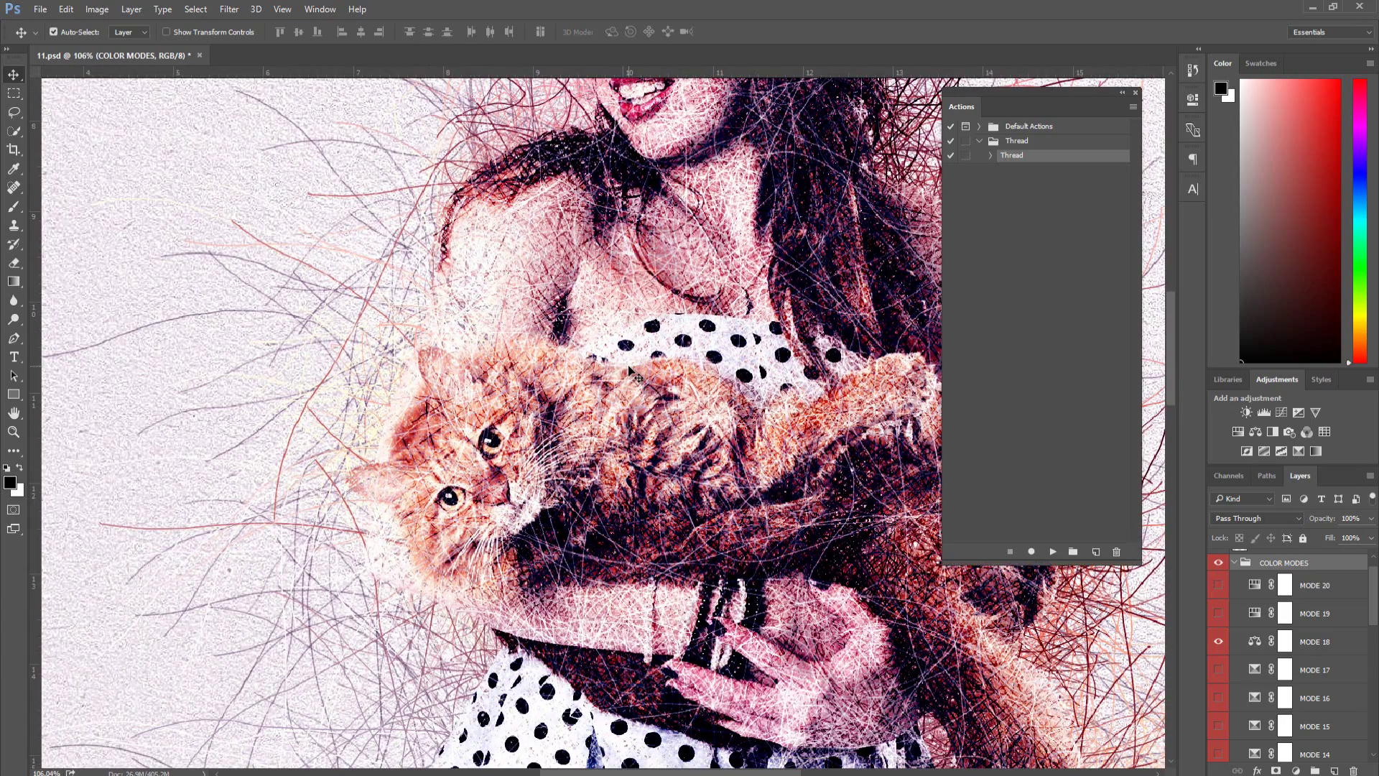